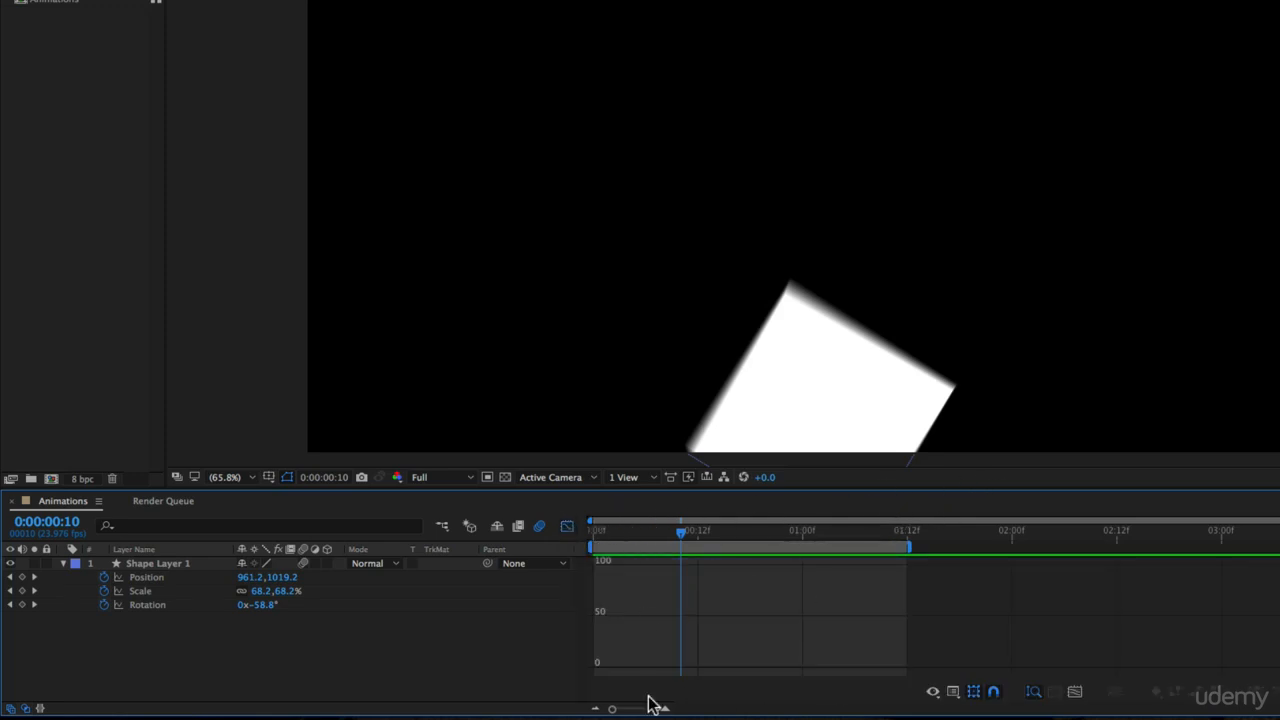
- Enlarge the timeline area and show the Graph Editor curves for all Position, Scale and Rotation keyframes of Shape Layer 1
{"action": "left_click_drag", "start_coordinate": [614, 489], "coordinate": [604, 298]}
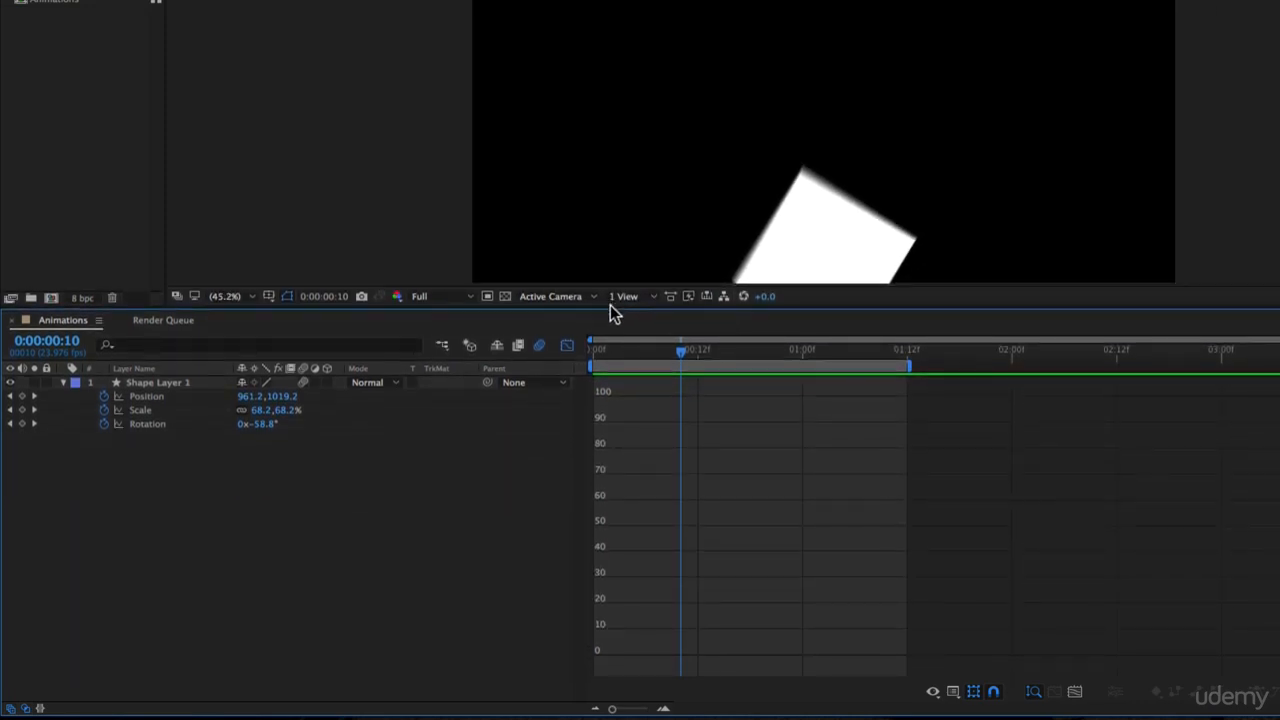
{"action": "left_click", "coordinate": [560, 345]}
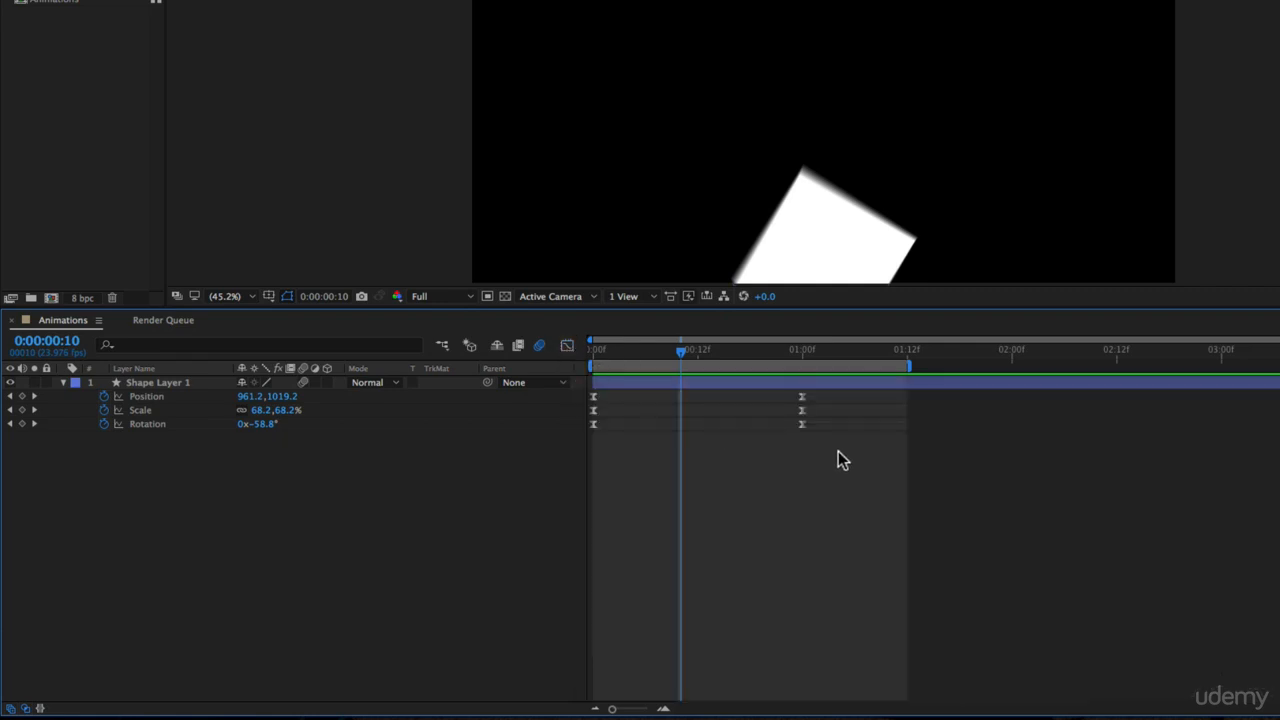
{"action": "left_click_drag", "start_coordinate": [838, 451], "coordinate": [589, 407]}
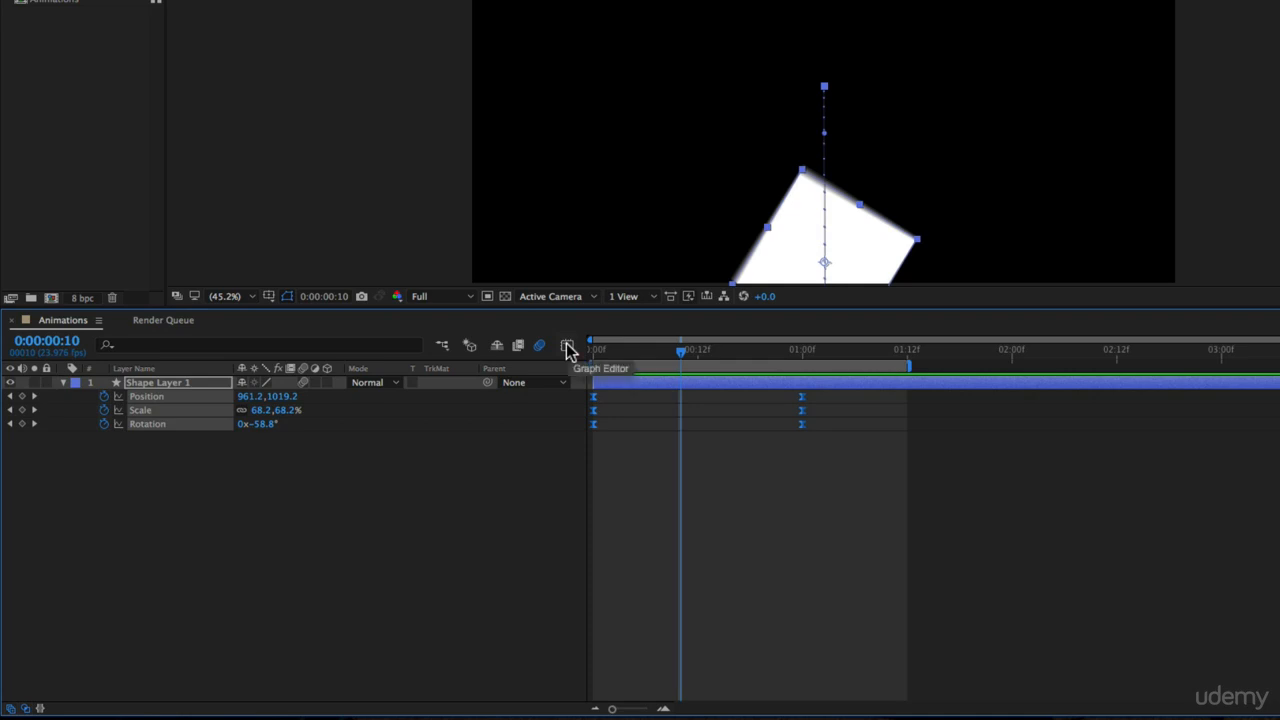
{"action": "left_click_drag", "start_coordinate": [896, 491], "coordinate": [554, 393]}
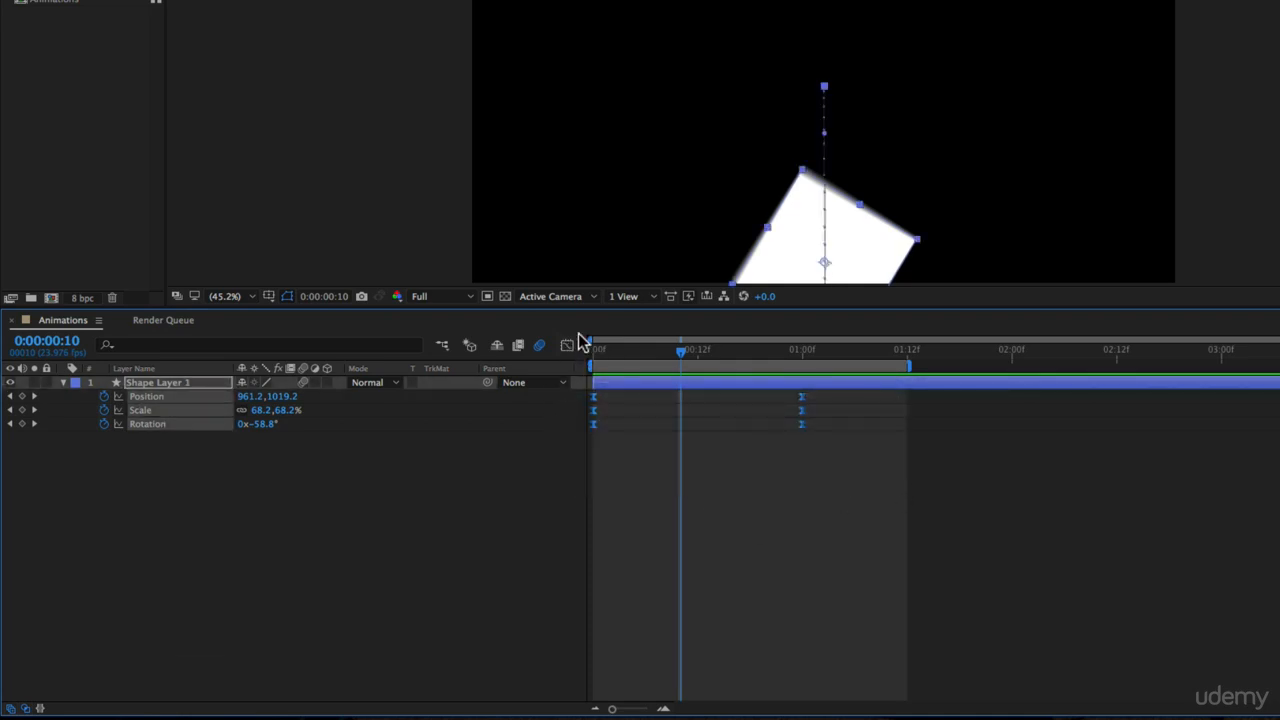
{"action": "left_click", "coordinate": [566, 348]}
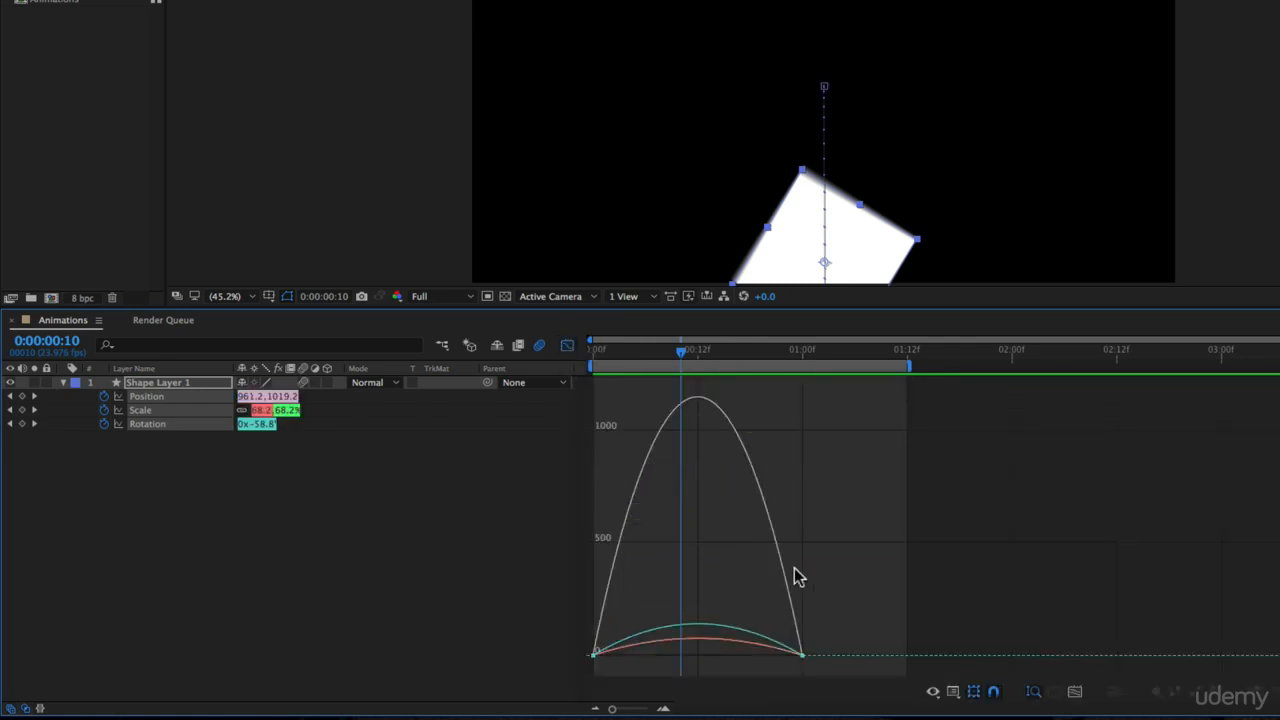
- Return the playhead to the first frame and show only the Position property's graph
{"action": "left_click_drag", "start_coordinate": [610, 349], "coordinate": [654, 366]}
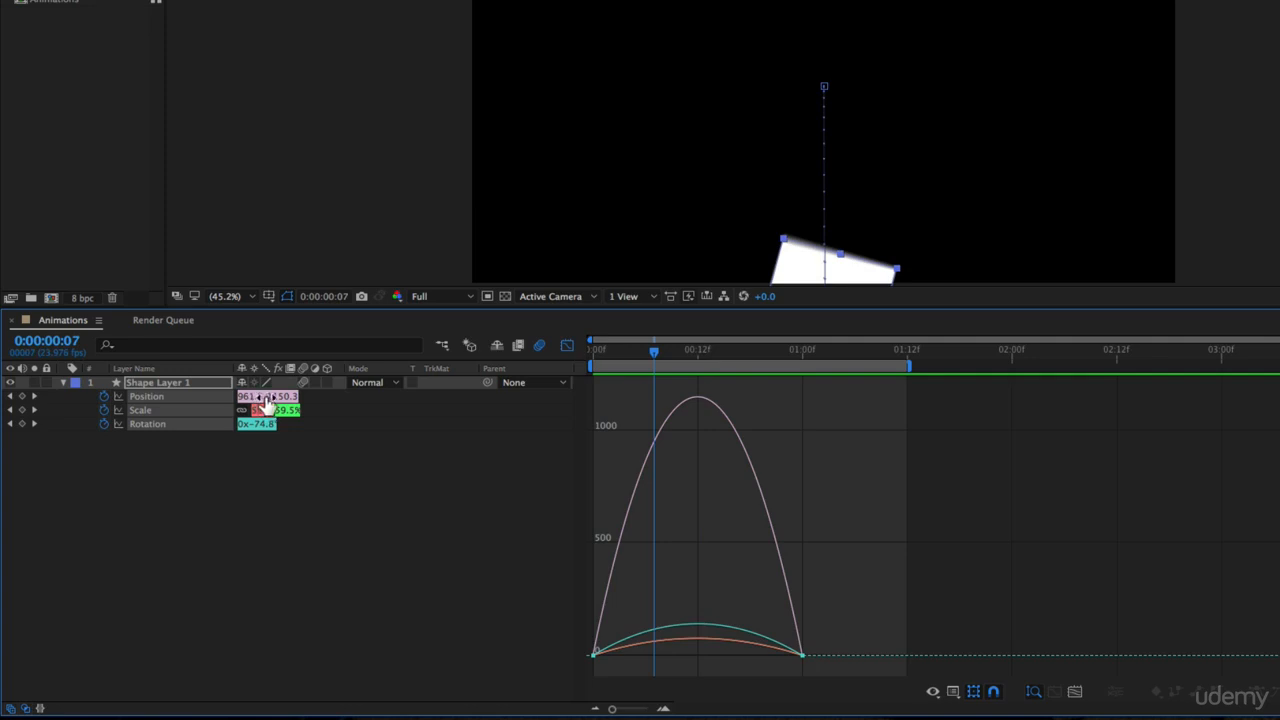
{"action": "left_click_drag", "start_coordinate": [645, 352], "coordinate": [514, 372]}
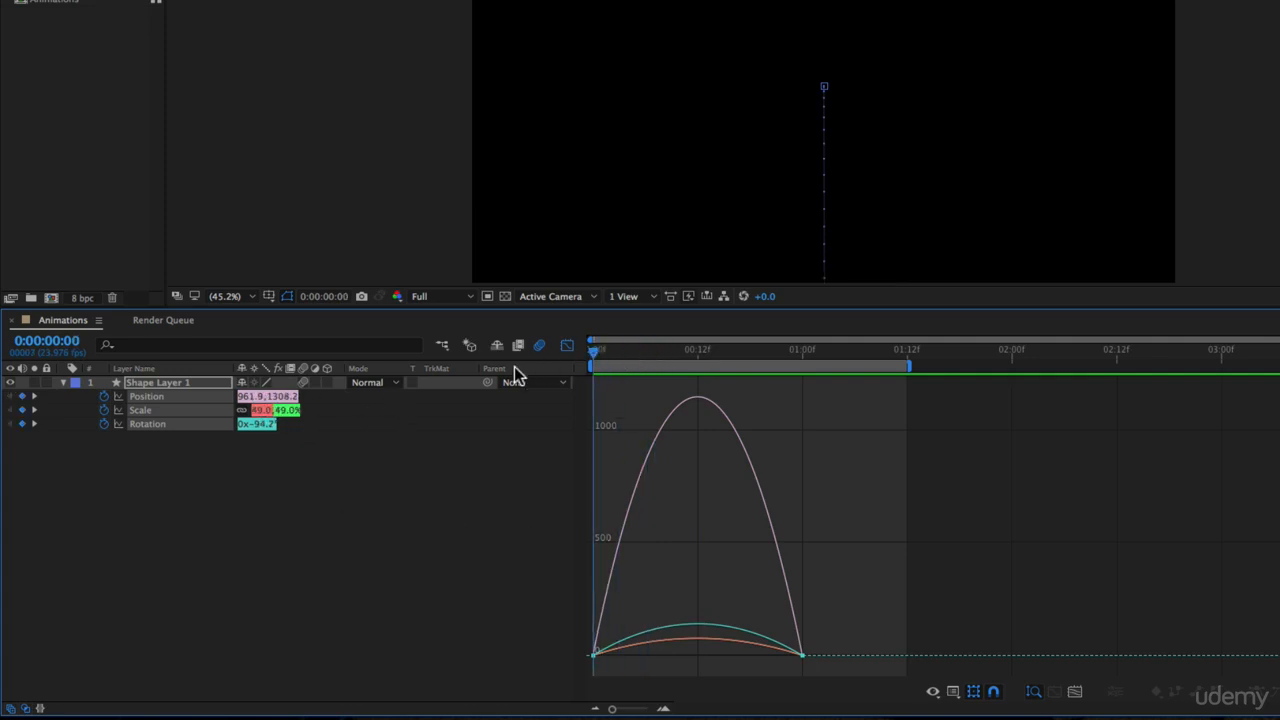
{"action": "left_click", "coordinate": [305, 473]}
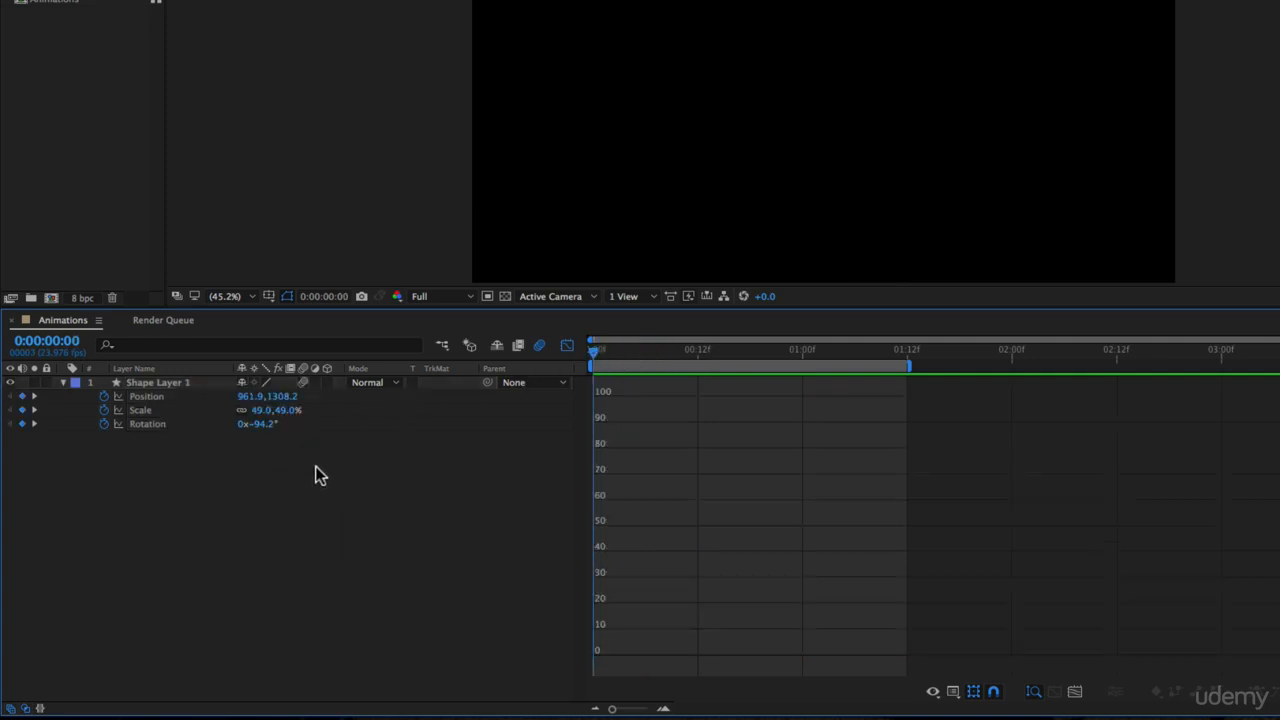
{"action": "left_click", "coordinate": [150, 396]}
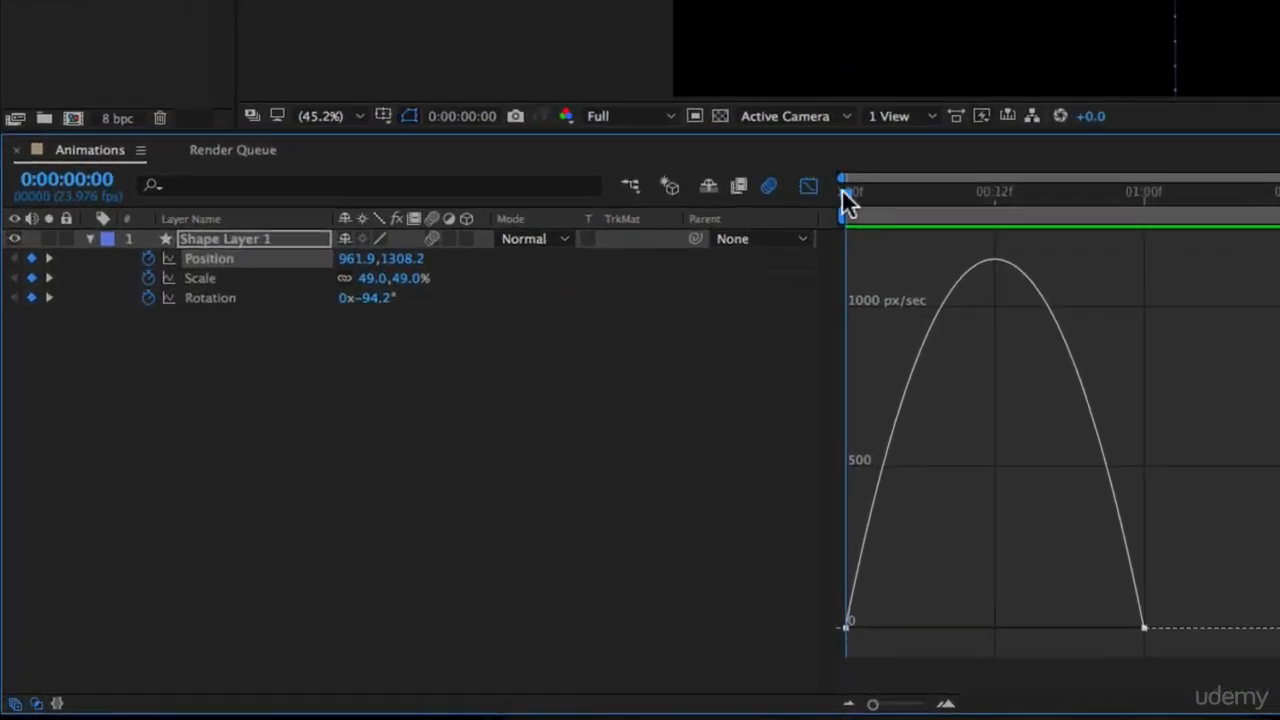
- Scrub from the first frame to frame 12 to examine how the motion follows the Position speed curve
{"action": "left_click_drag", "start_coordinate": [591, 355], "coordinate": [639, 380]}
{"action": "left_click_drag", "start_coordinate": [912, 236], "coordinate": [791, 251]}
{"action": "mouse_move", "coordinate": [846, 628]}
{"action": "left_click_drag", "start_coordinate": [849, 190], "coordinate": [994, 201]}
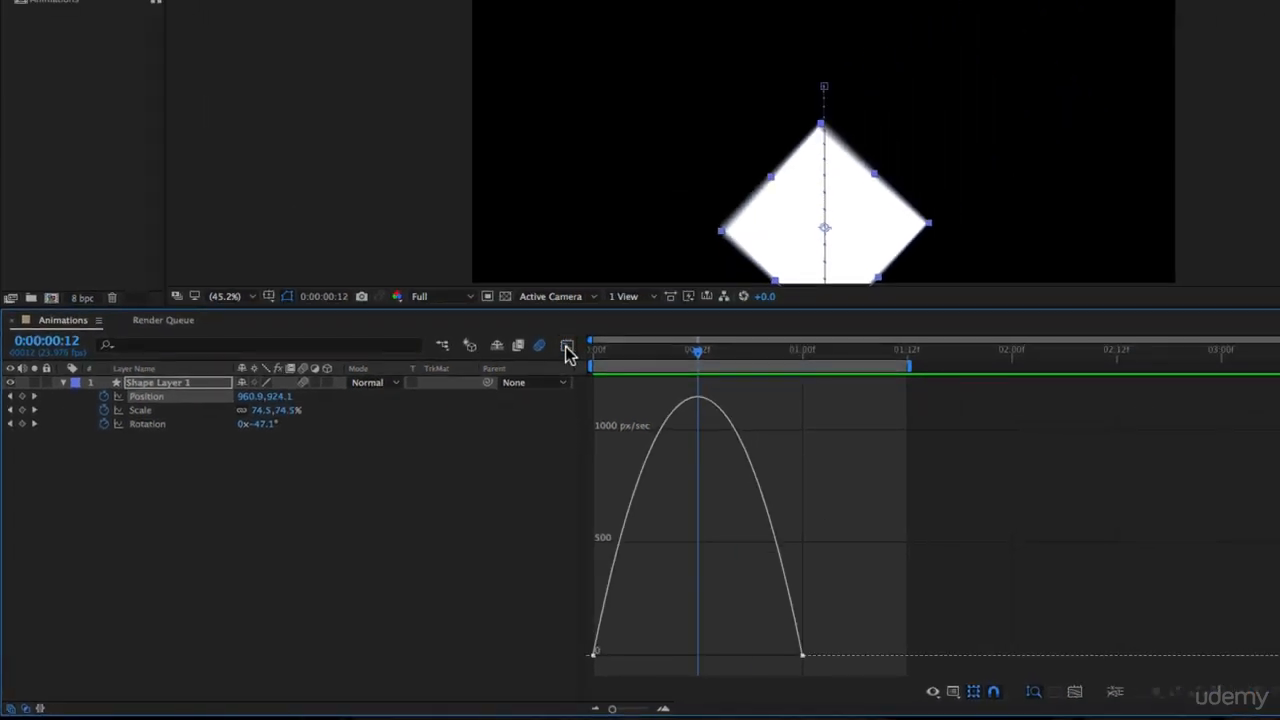
- Convert both Position keyframes from Easy Ease to linear and show their speed graph
{"action": "left_click", "coordinate": [566, 346]}
{"action": "left_click_drag", "start_coordinate": [820, 392], "coordinate": [593, 404]}
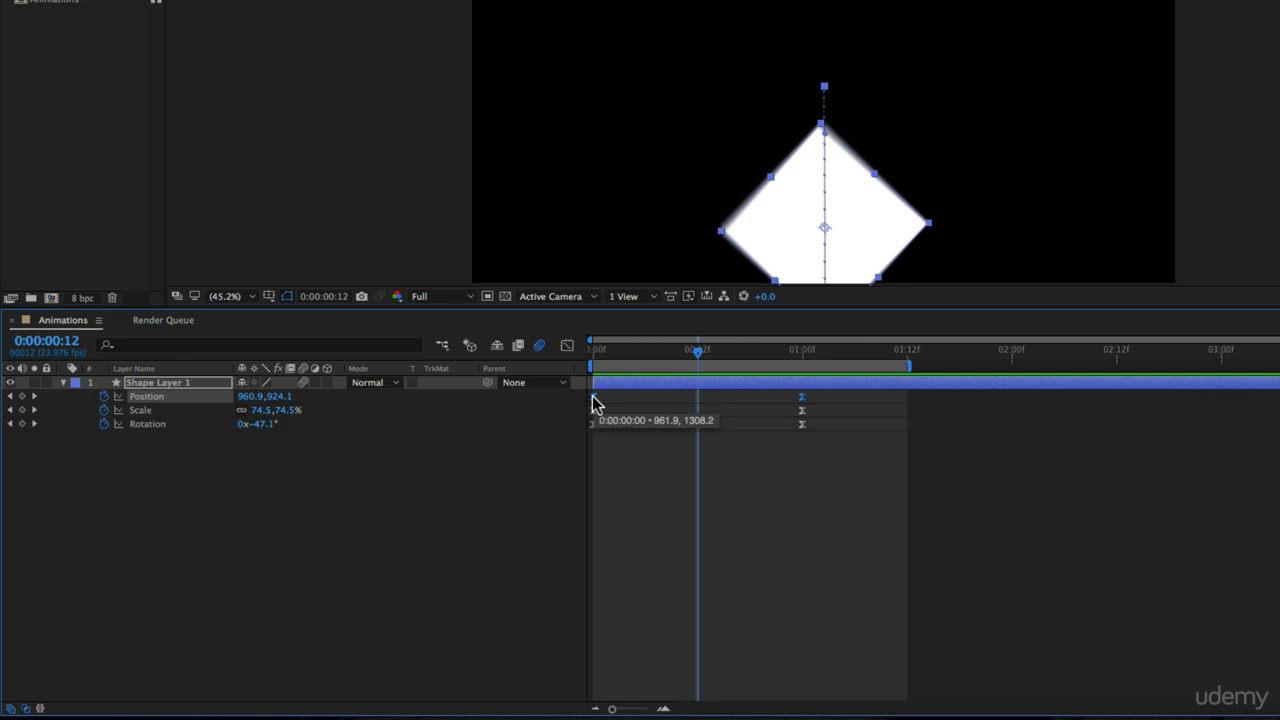
{"action": "left_click", "coordinate": [593, 404], "text": "super"}
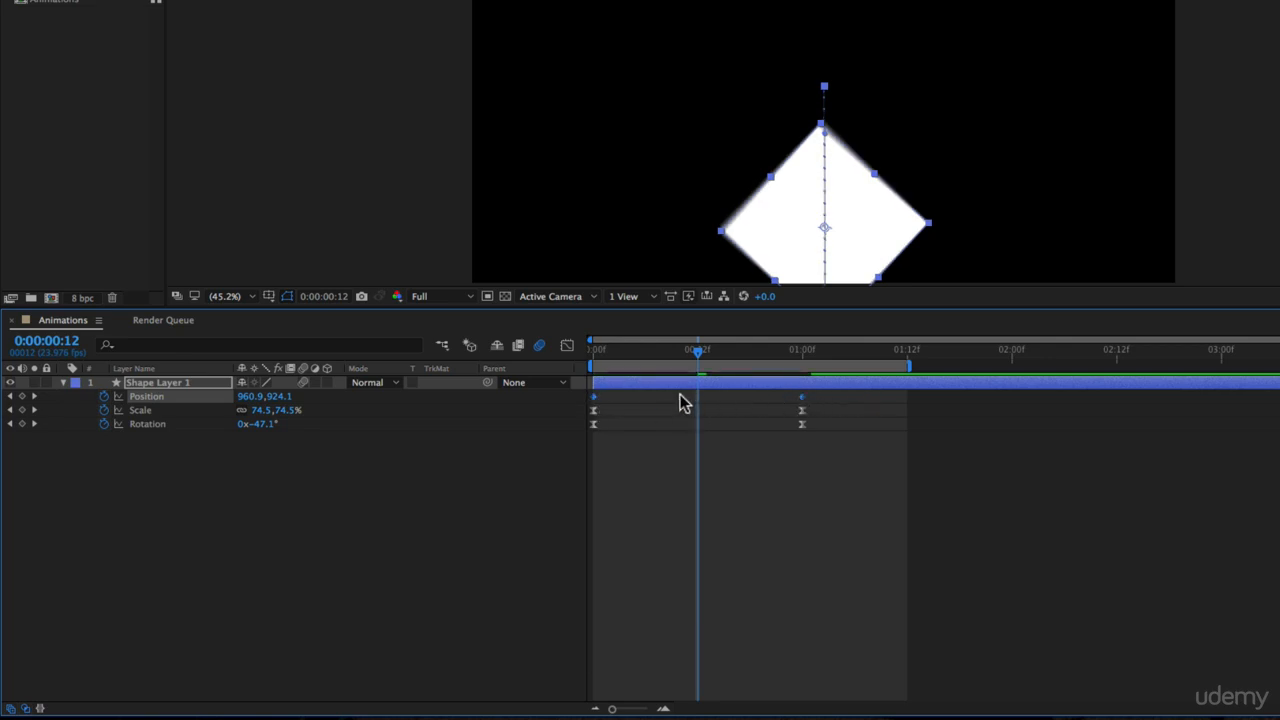
{"action": "left_click", "coordinate": [567, 346]}
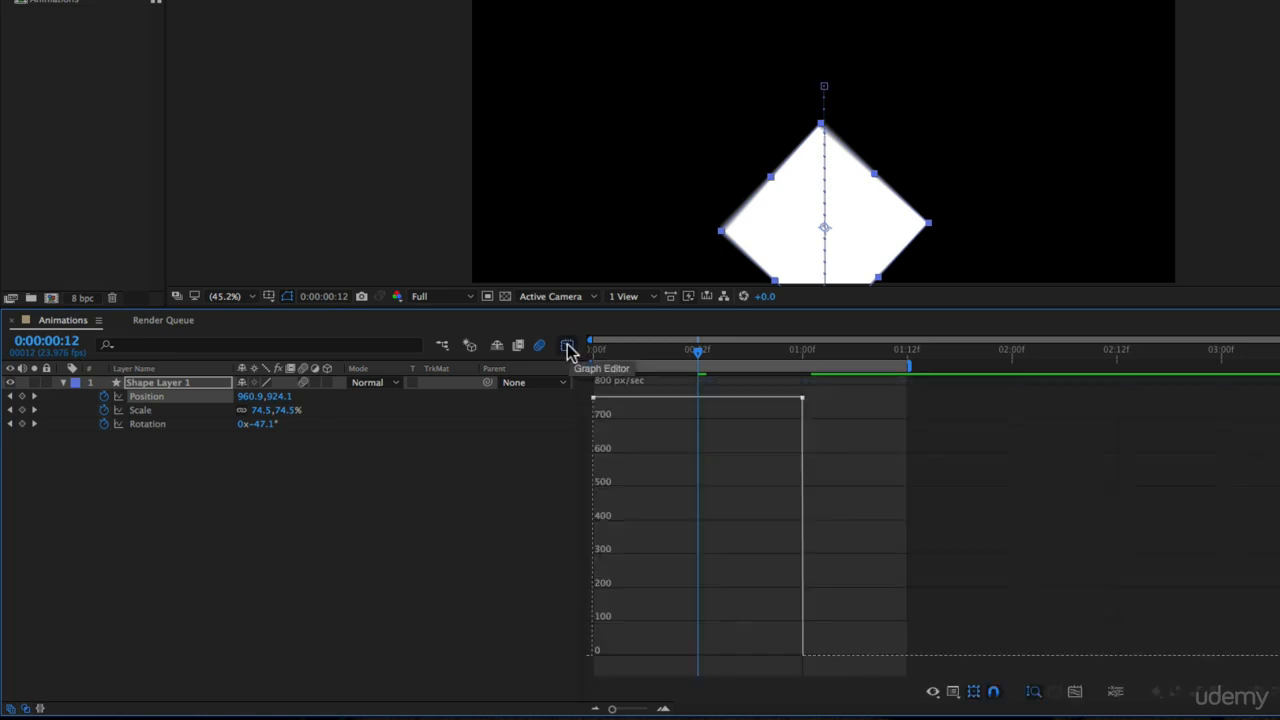
- Examine the linear speed graph, undo the keyframe conversion and show the eased Position curve again
{"action": "mouse_move", "coordinate": [595, 403]}
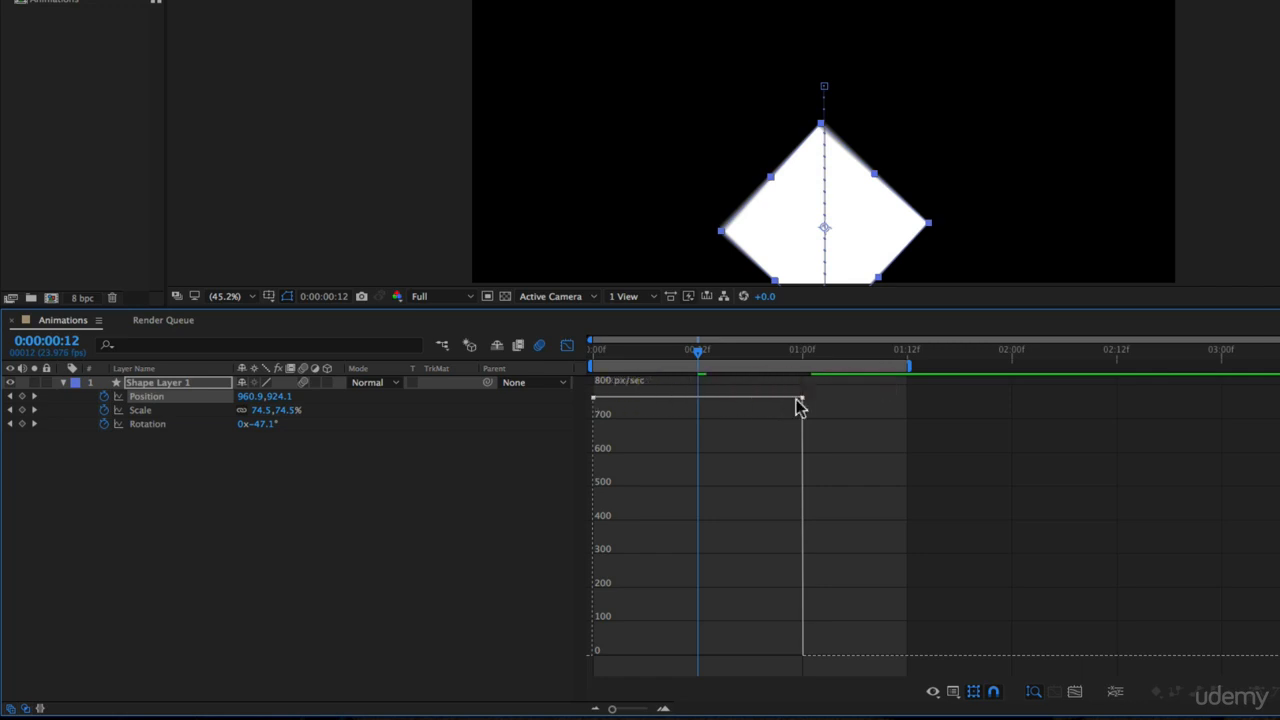
{"action": "left_click_drag", "start_coordinate": [697, 358], "coordinate": [573, 360]}
{"action": "left_click", "coordinate": [567, 345]}
{"action": "key", "text": "super+z"}
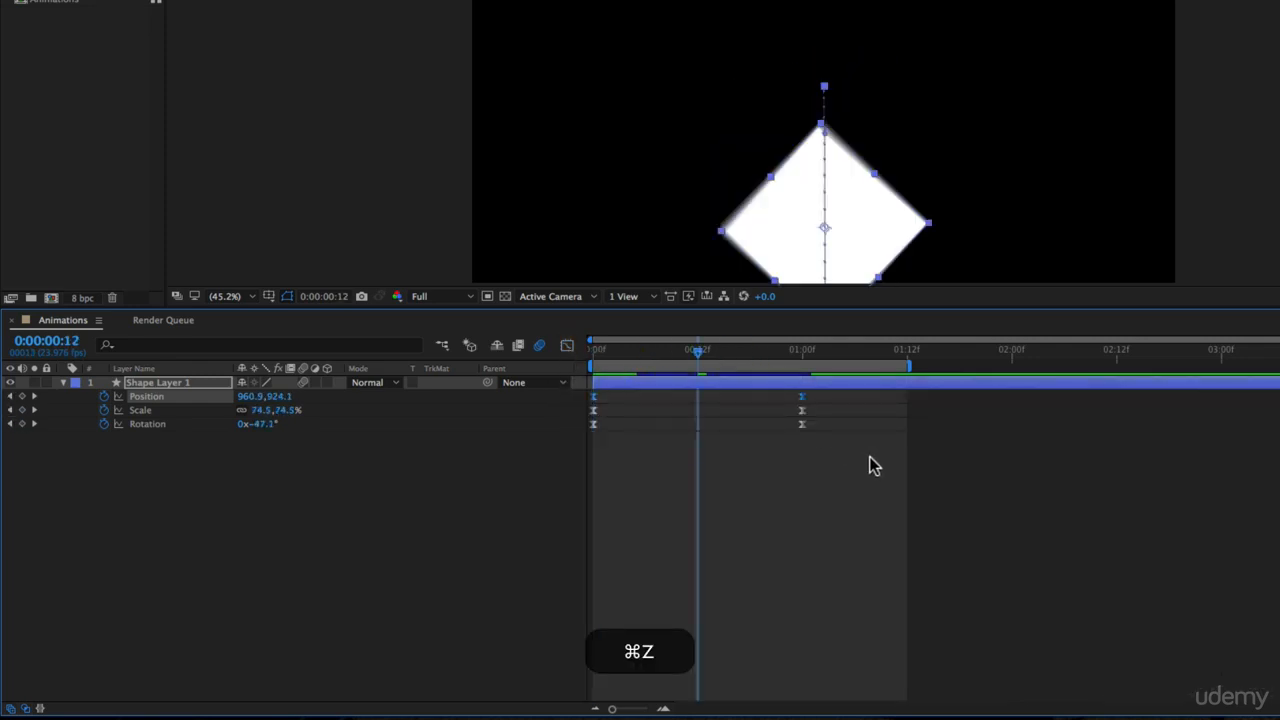
{"action": "left_click", "coordinate": [565, 347]}
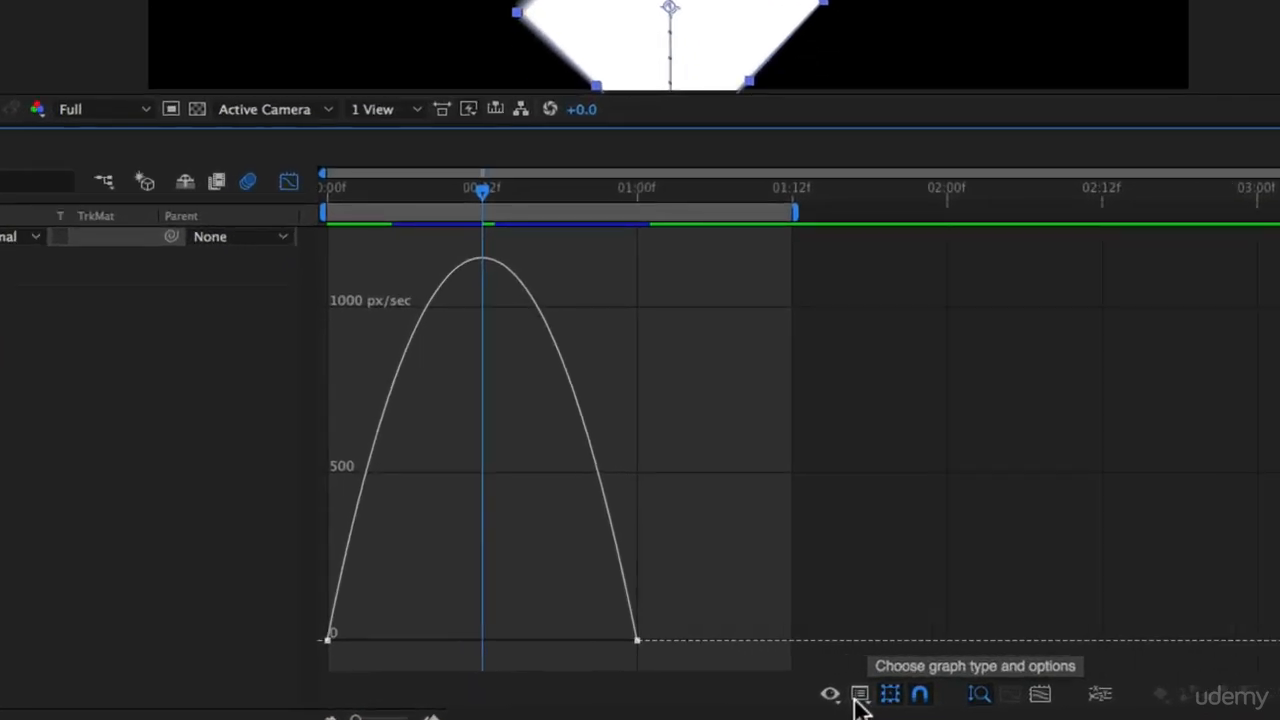
- Switch to the value graph for Position and scrub from the first frame to 0:00:01:00 to compare its values
{"action": "left_click", "coordinate": [953, 692]}
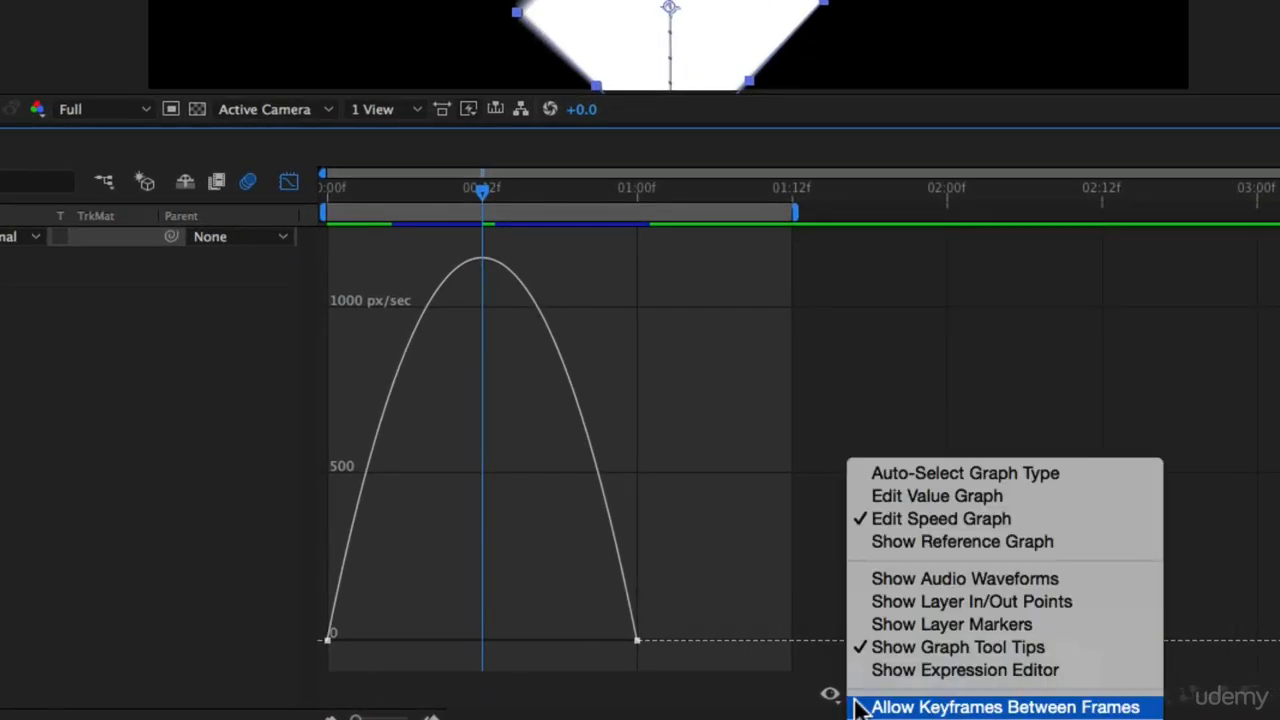
{"action": "left_click", "coordinate": [924, 492]}
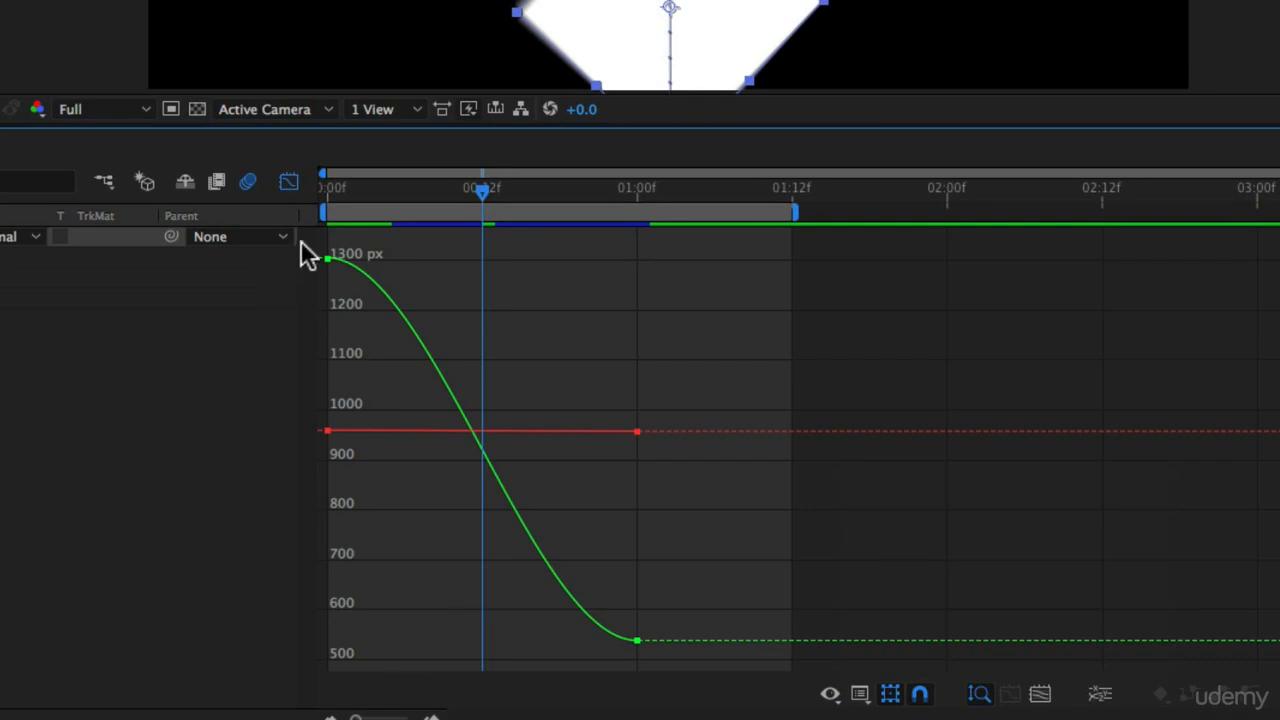
{"action": "key", "text": "Home"}
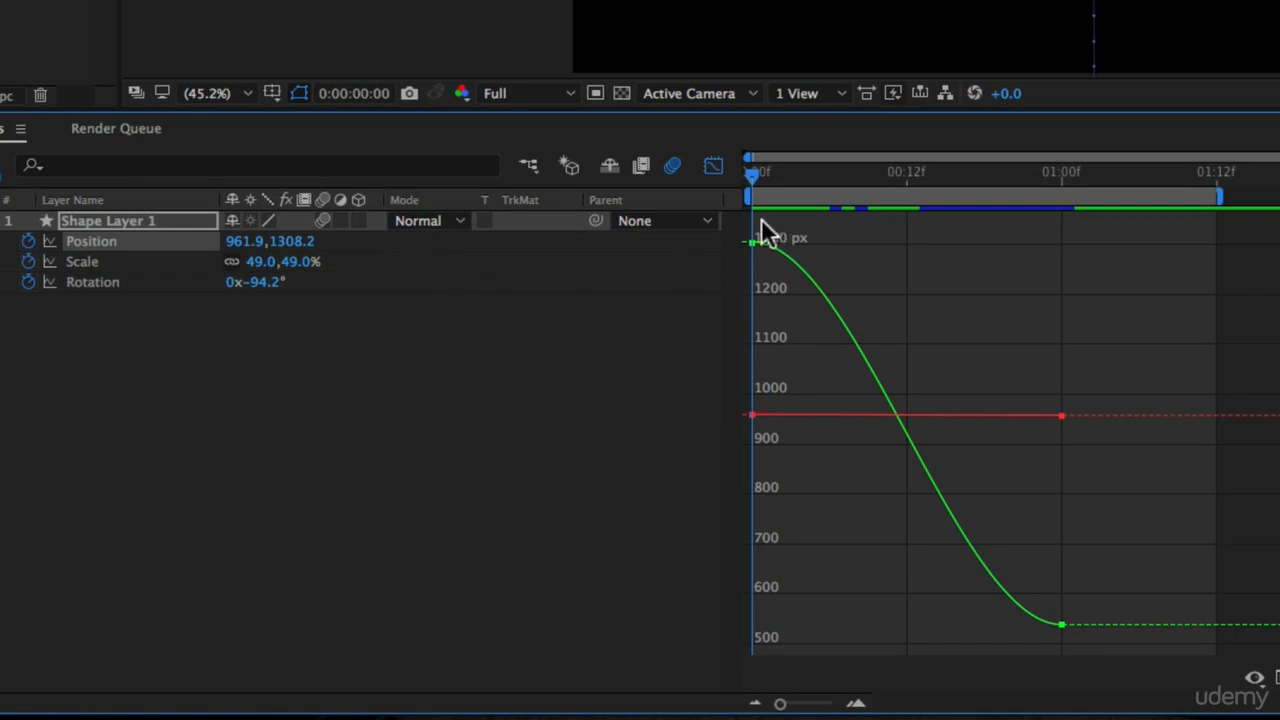
{"action": "mouse_move", "coordinate": [753, 244]}
{"action": "left_click_drag", "start_coordinate": [766, 186], "coordinate": [1069, 246]}
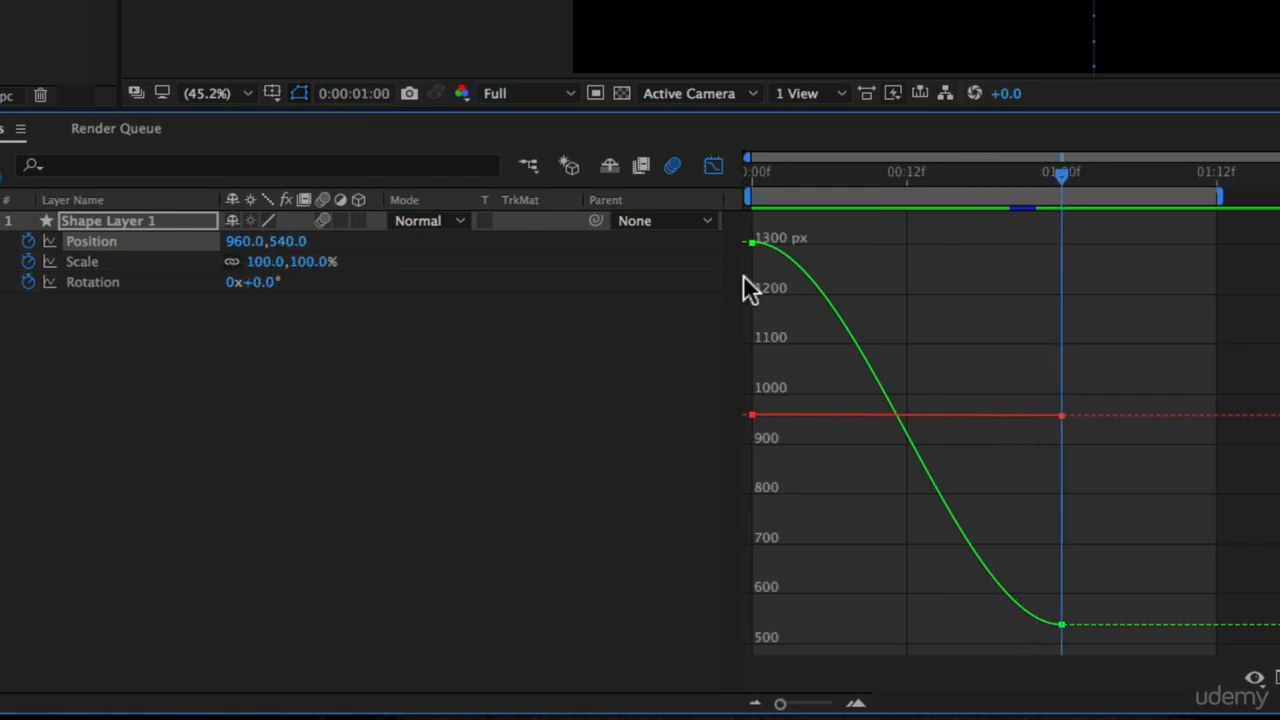
- Select all Position keyframes in the graph and switch back to editing the speed graph
{"action": "key", "text": "super+a"}
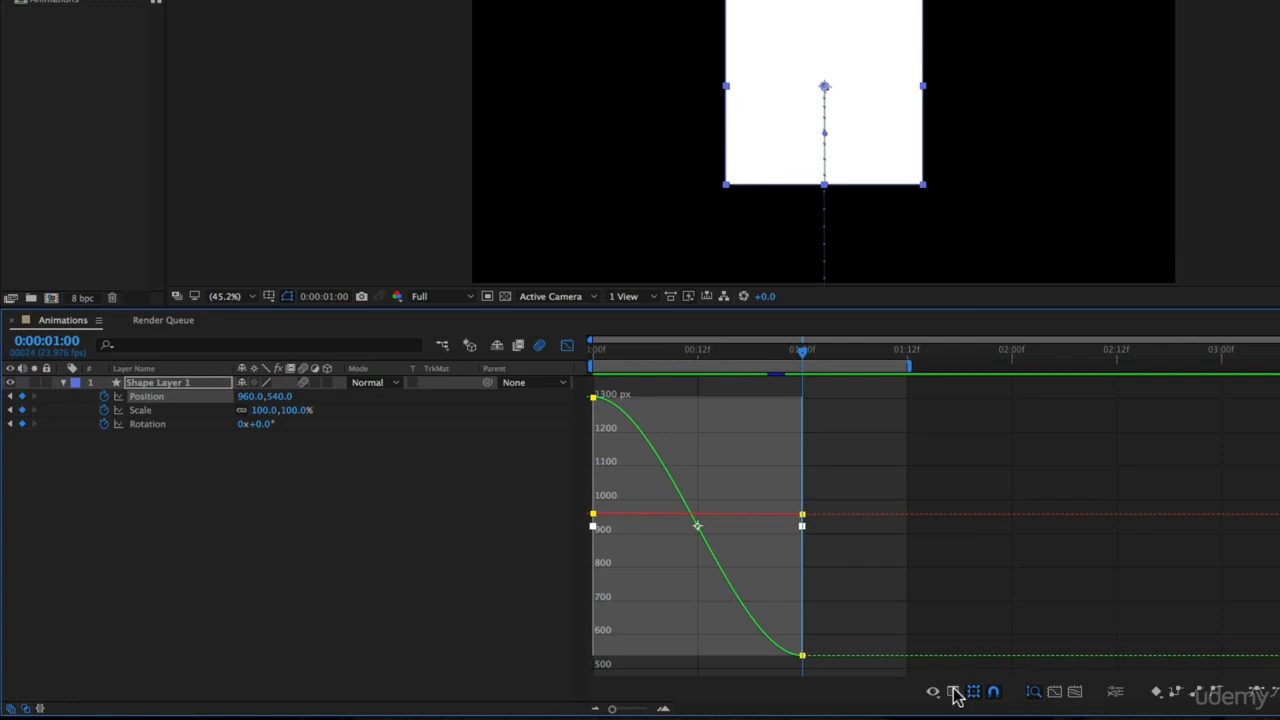
{"action": "left_click", "coordinate": [953, 692]}
{"action": "left_click", "coordinate": [990, 573]}
{"action": "mouse_move", "coordinate": [614, 573]}
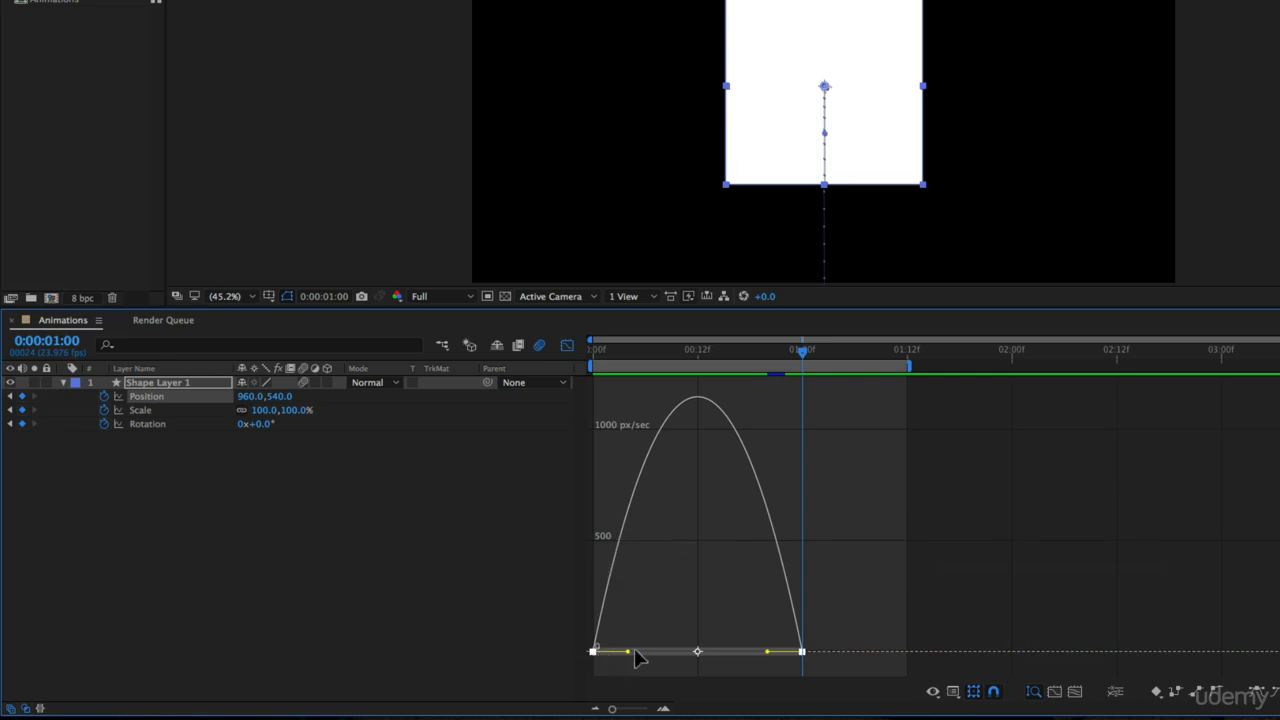
{"action": "left_click", "coordinate": [141, 401]}
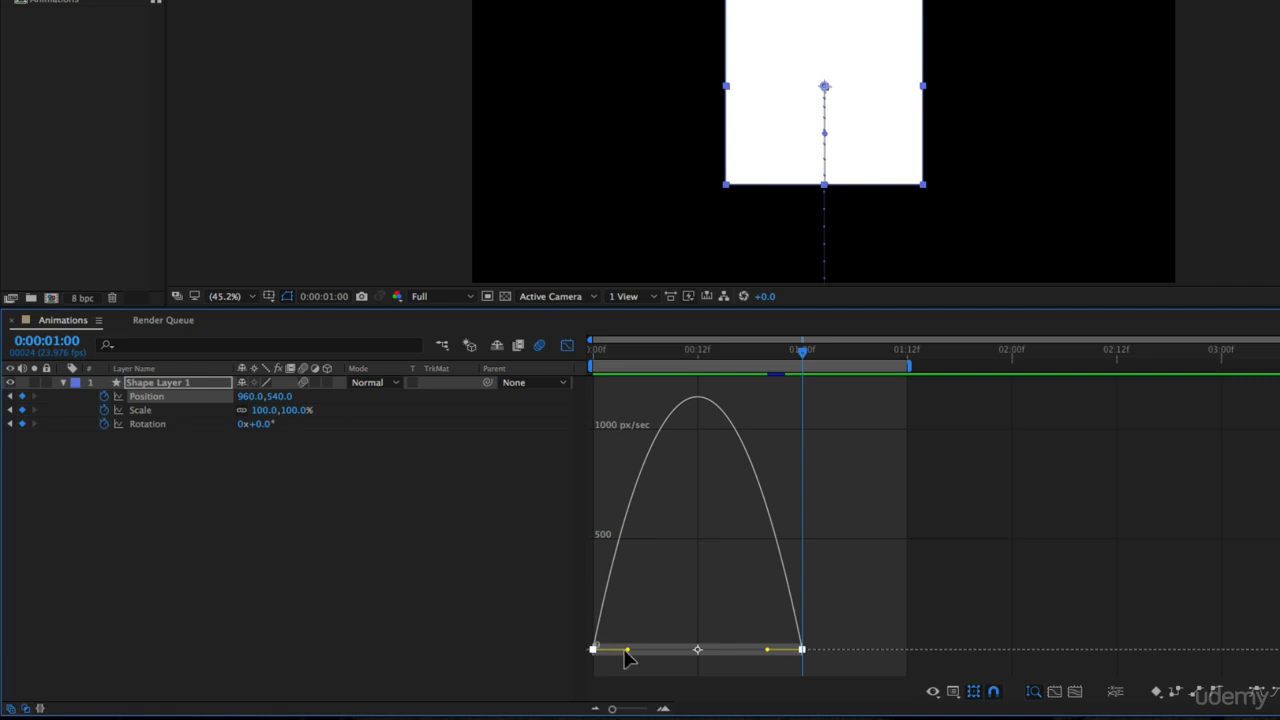
- Extend the first Position keyframe's speed handle to just short of frame 12, and preview the slow start up to frame 12
{"action": "left_click_drag", "start_coordinate": [628, 645], "coordinate": [697, 654]}
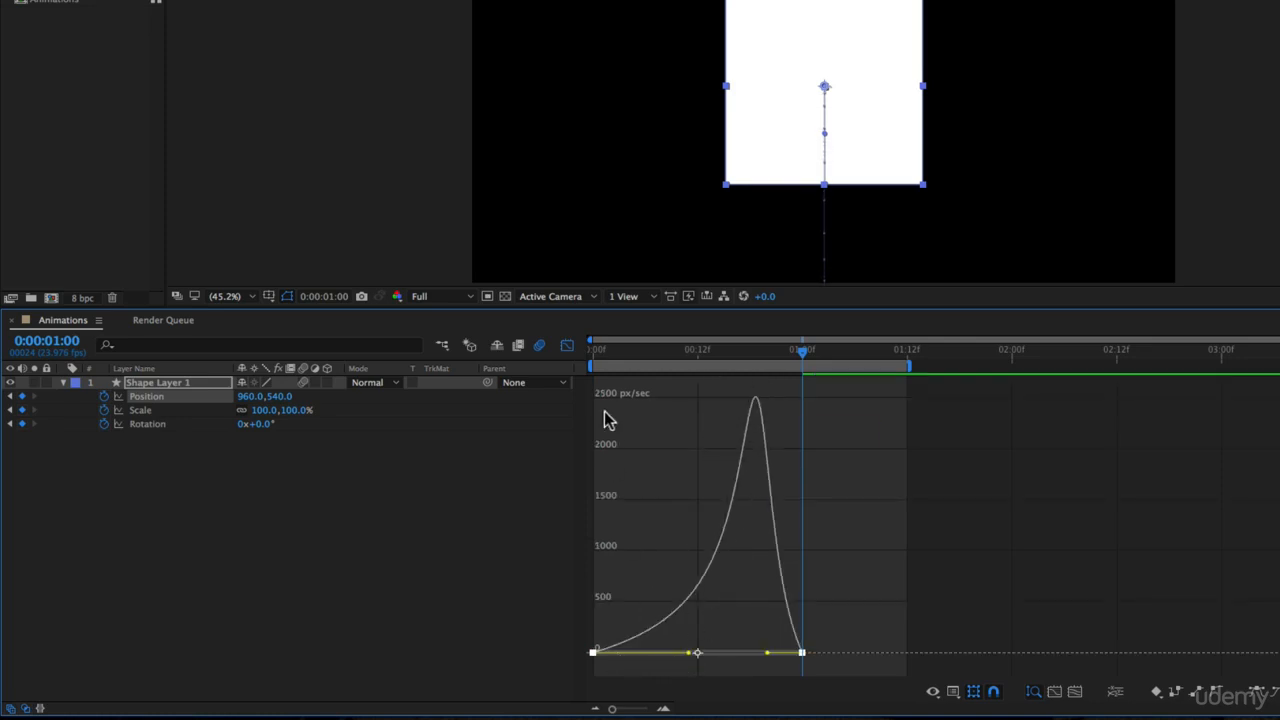
{"action": "left_click", "coordinate": [596, 350]}
{"action": "key", "text": "space"}
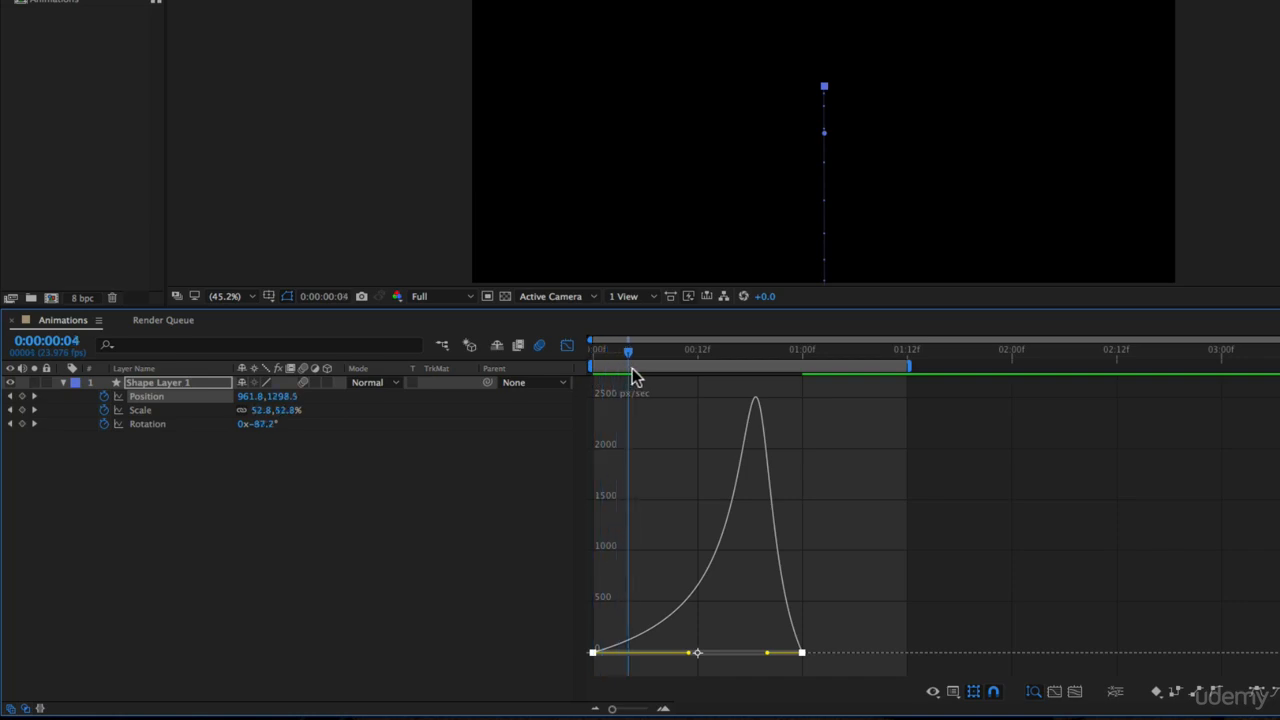
{"action": "key", "text": "space"}
{"action": "left_click_drag", "start_coordinate": [590, 402], "coordinate": [697, 386]}
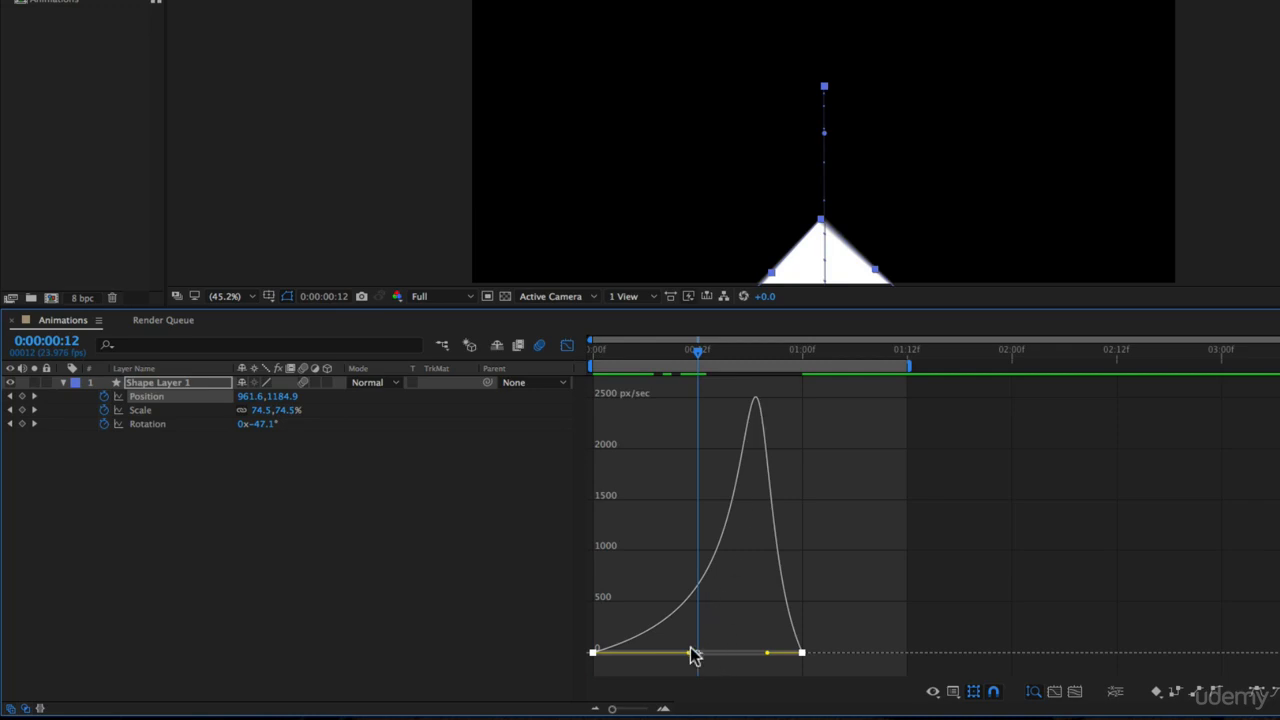
- Lengthen the first Position keyframe's handle slightly closer to frame 12 and play the animation from the first frame
{"action": "left_click_drag", "start_coordinate": [691, 654], "coordinate": [697, 681]}
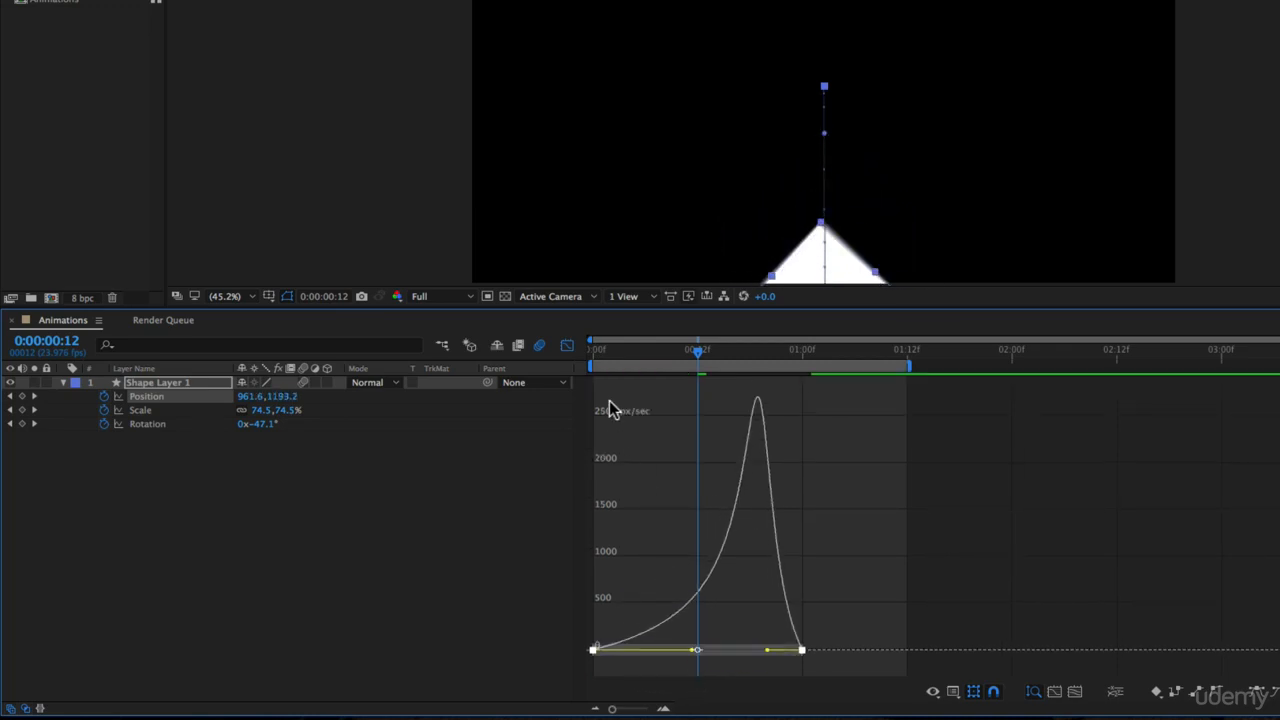
{"action": "left_click_drag", "start_coordinate": [597, 363], "coordinate": [703, 390]}
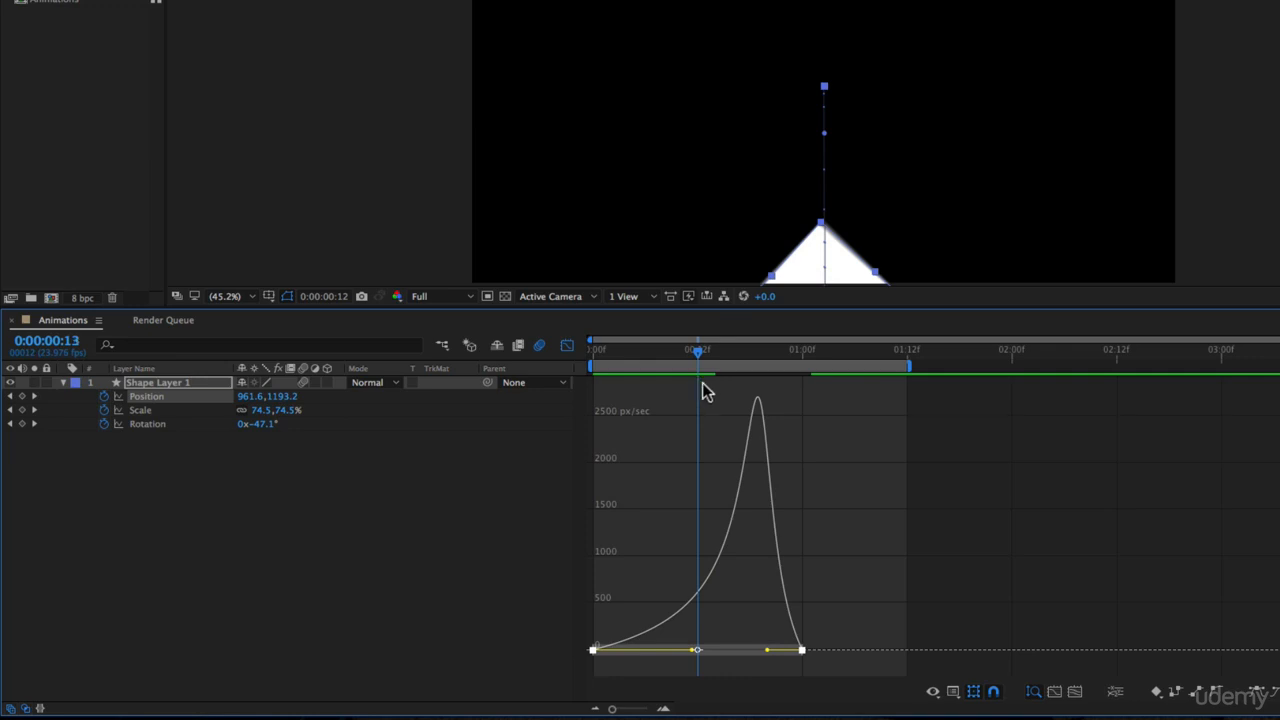
{"action": "left_click_drag", "start_coordinate": [703, 390], "coordinate": [466, 387]}
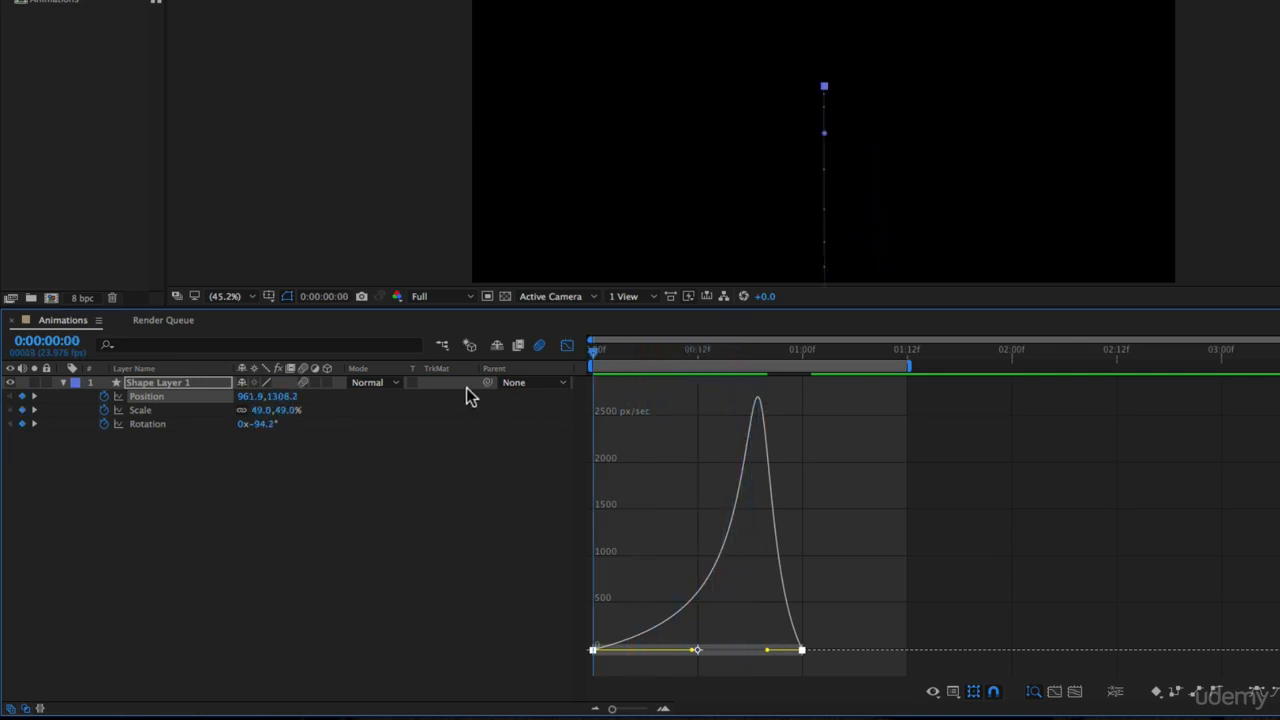
{"action": "key", "text": "space"}
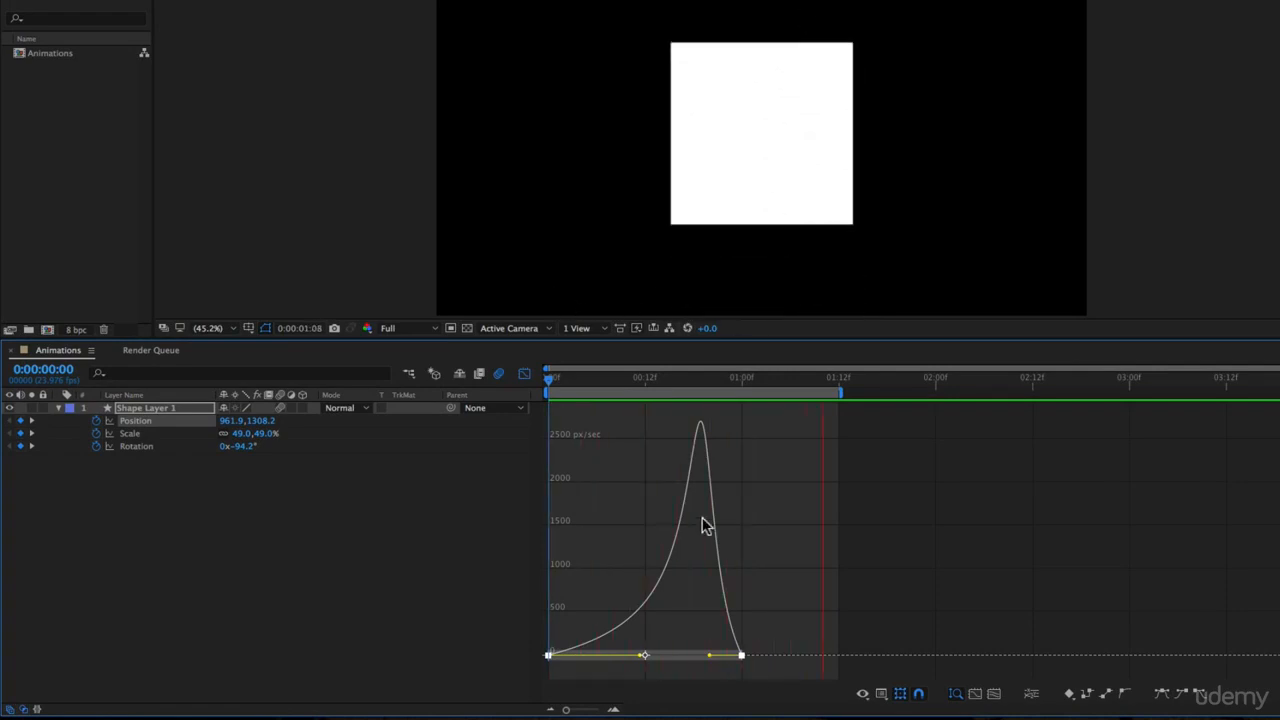
{"action": "key", "text": "space"}
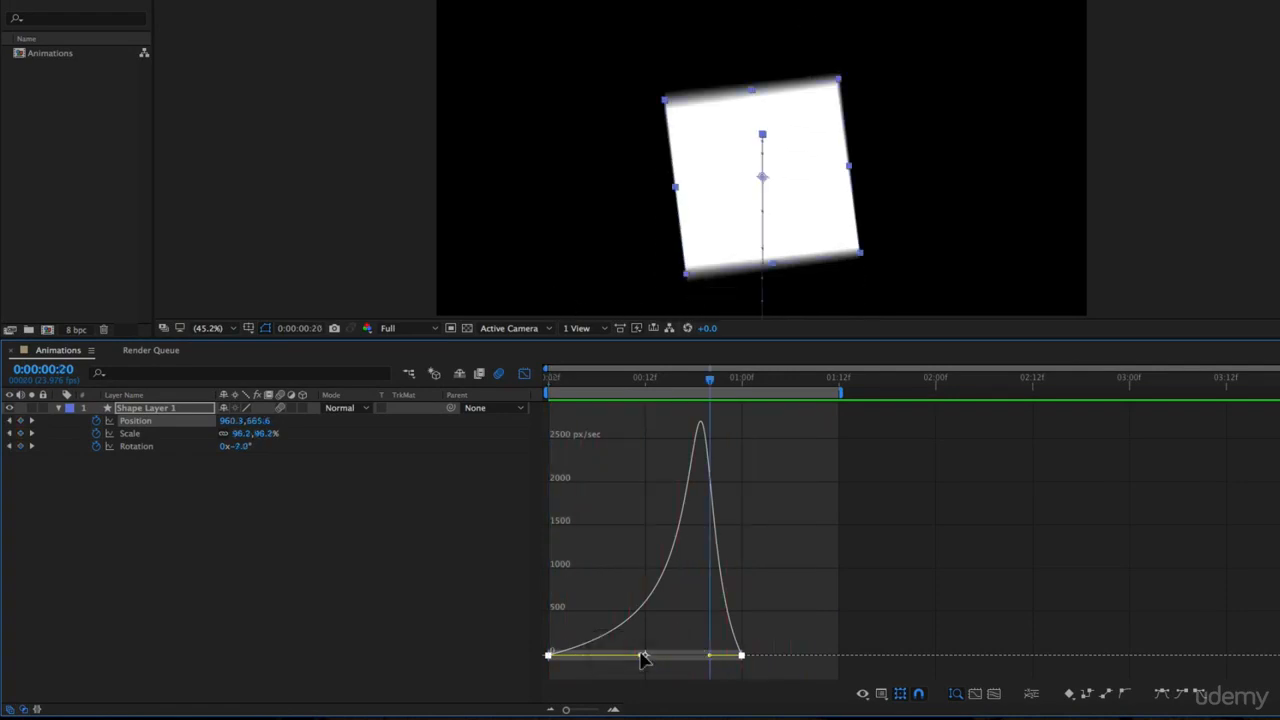
- Shorten the first Position keyframe's handle to about frame 2, extend the last keyframe's handle back to frame 12, and preview from the start
{"action": "left_click_drag", "start_coordinate": [643, 658], "coordinate": [563, 664]}
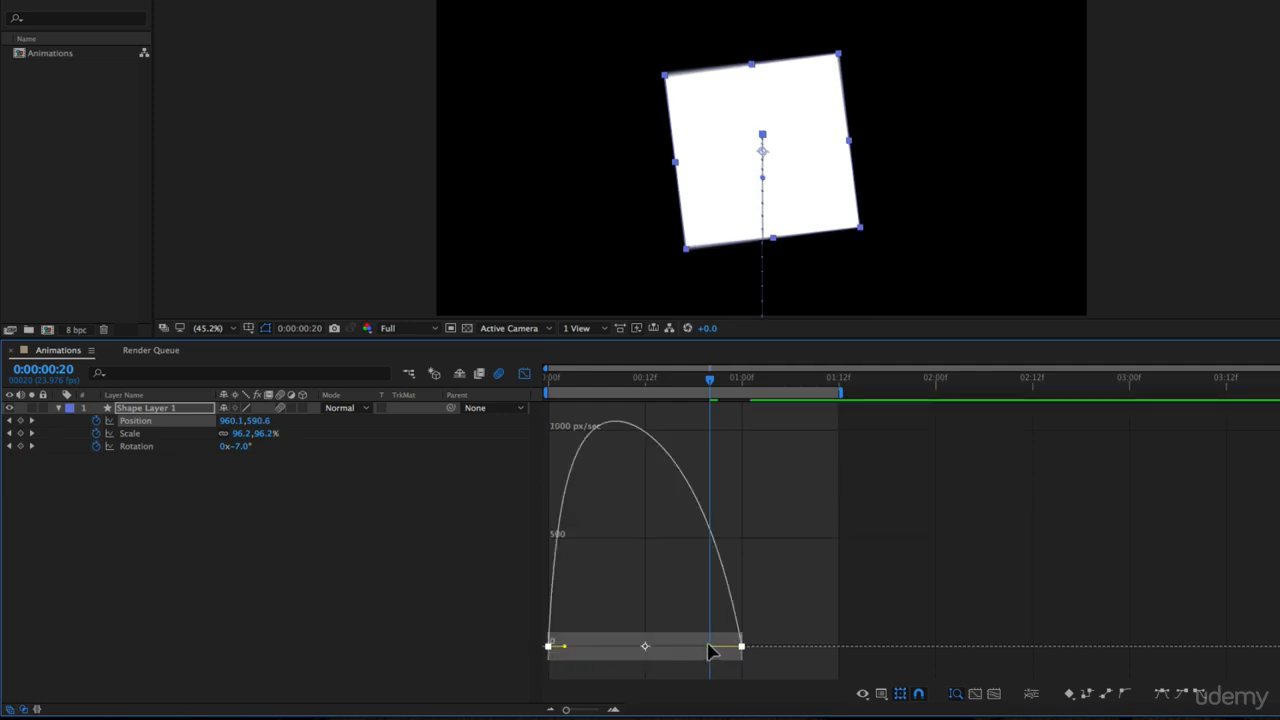
{"action": "left_click_drag", "start_coordinate": [709, 650], "coordinate": [652, 662]}
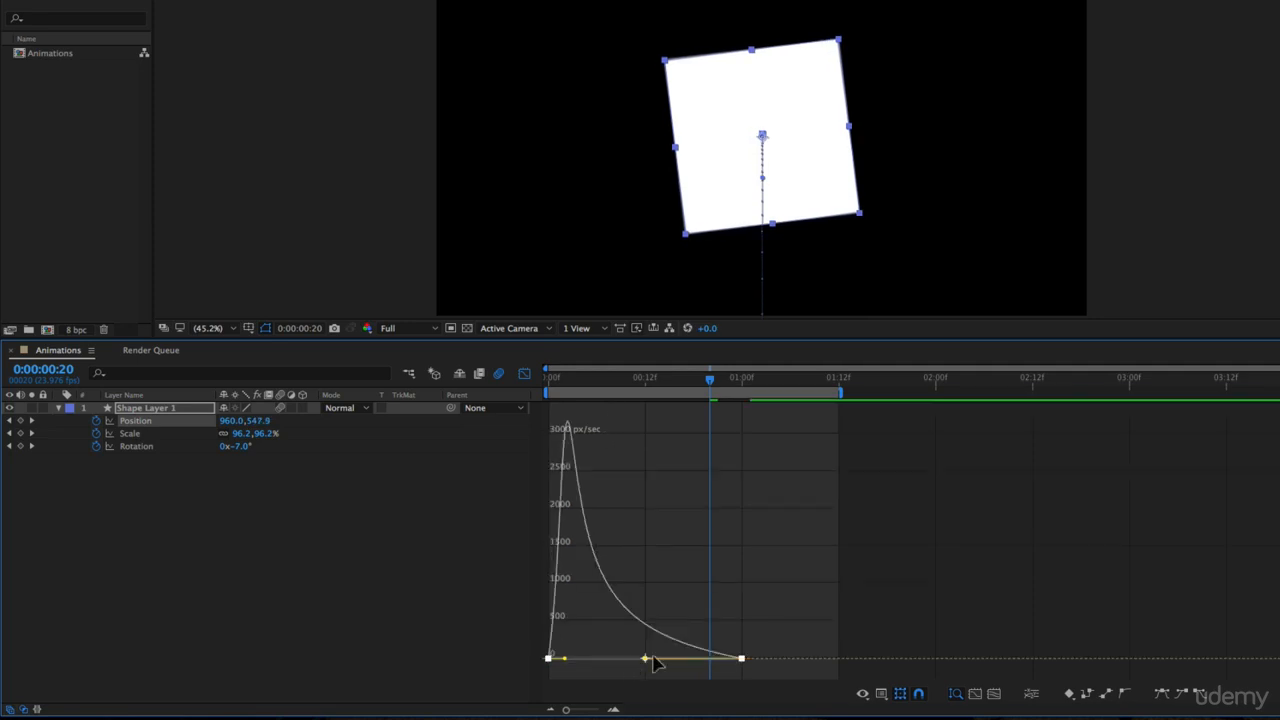
{"action": "key", "text": "Home"}
{"action": "left_click_drag", "start_coordinate": [570, 380], "coordinate": [452, 446]}
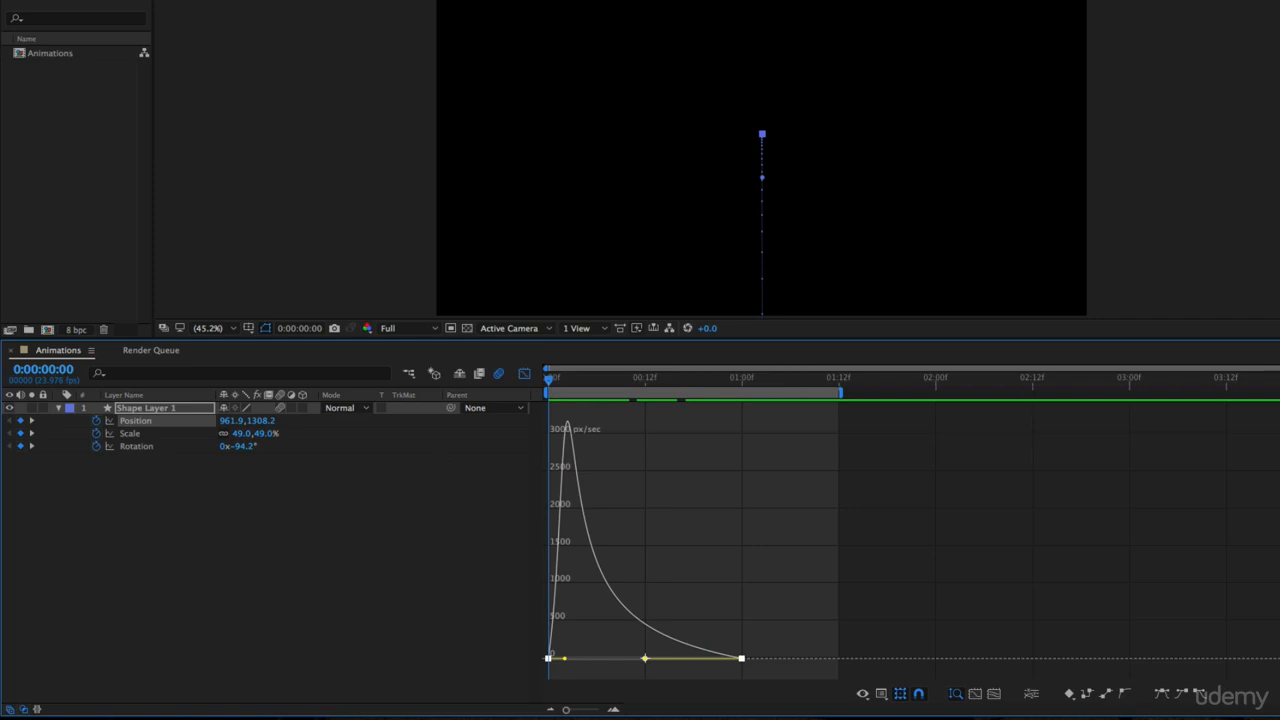
{"action": "key", "text": "space"}
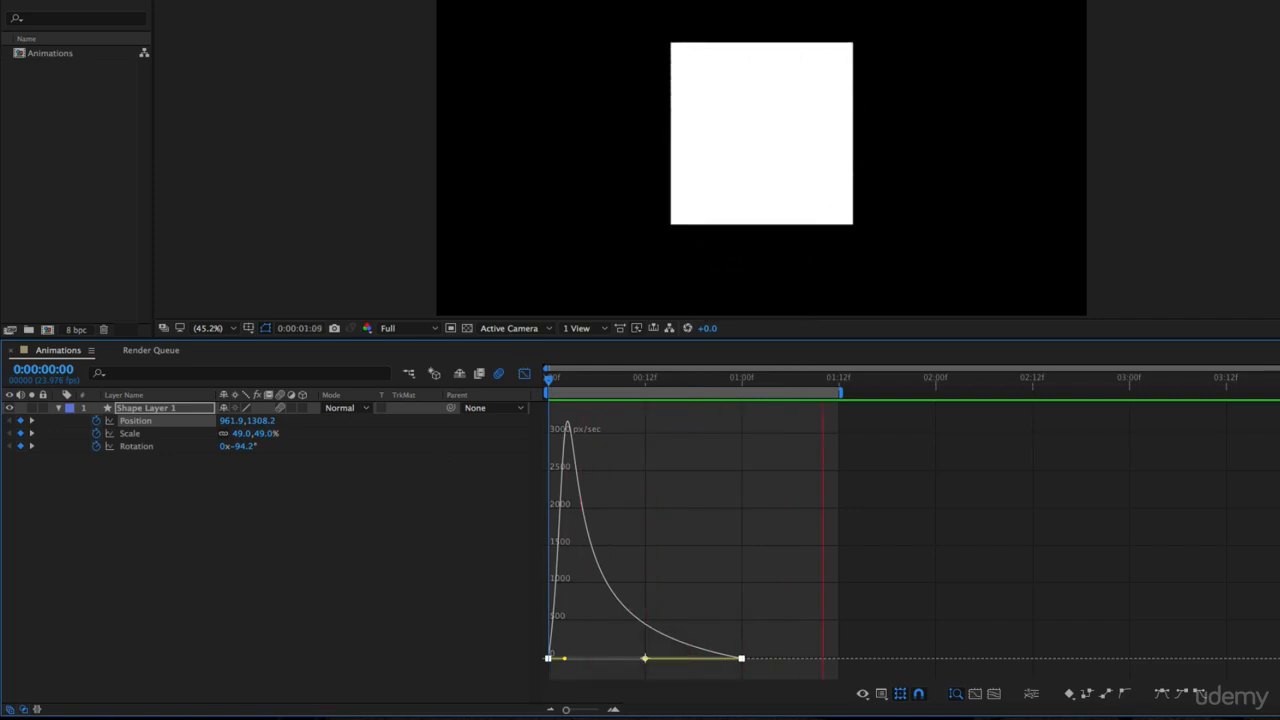
{"action": "key", "text": "space"}
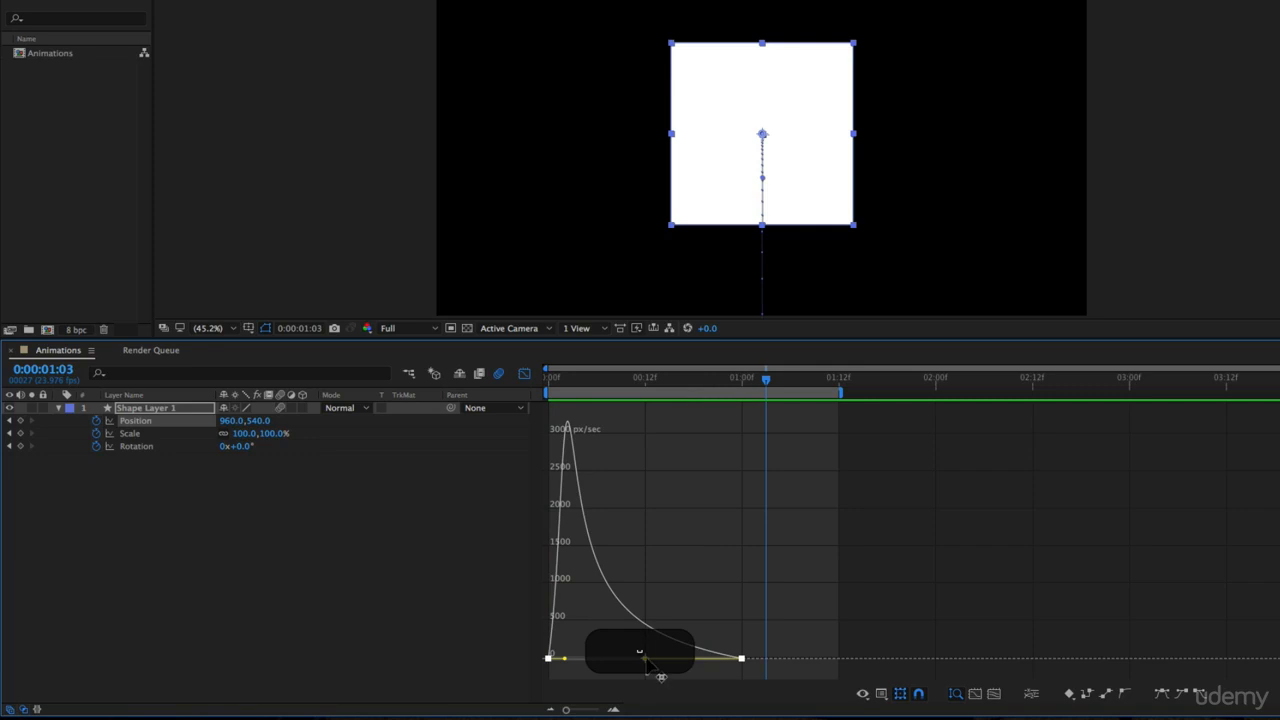
{"action": "mouse_move", "coordinate": [646, 659]}
{"action": "left_mouse_down"}
{"action": "mouse_move", "coordinate": [670, 659]}
{"action": "mouse_move", "coordinate": [651, 664]}
{"action": "left_mouse_up"}
{"action": "key", "text": "super+z"}
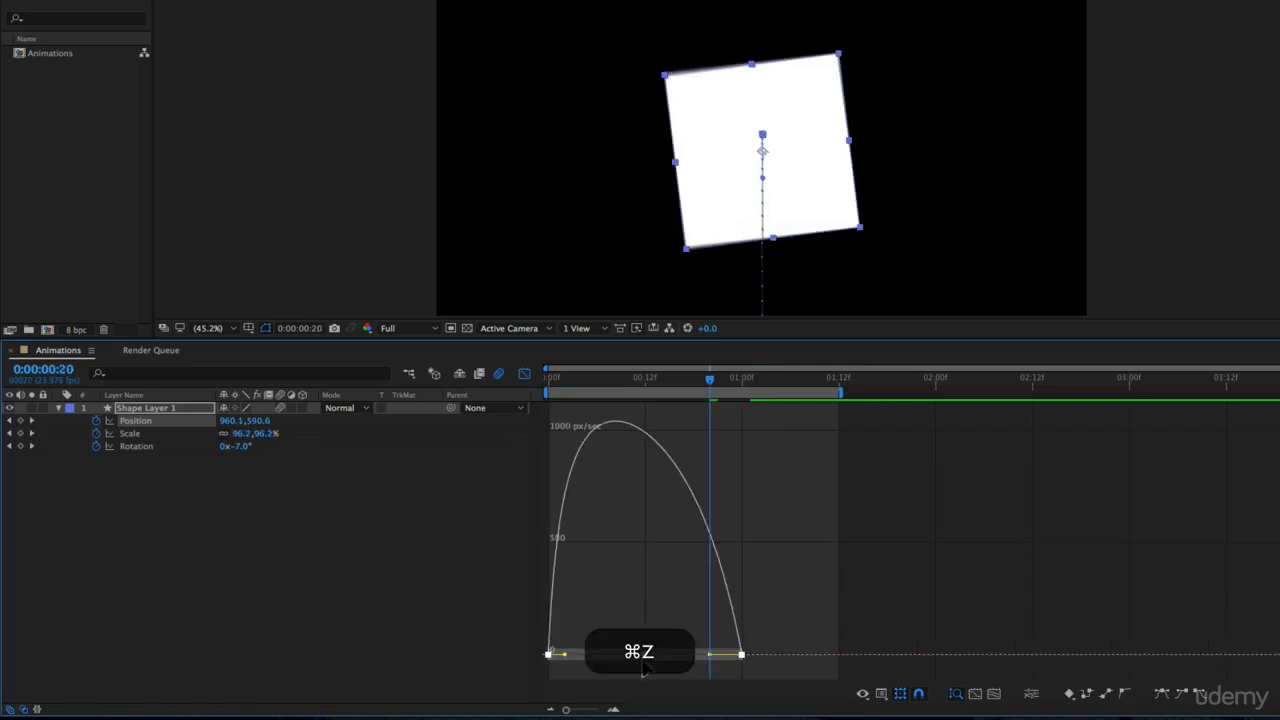
{"action": "key", "text": "super+shift+z"}
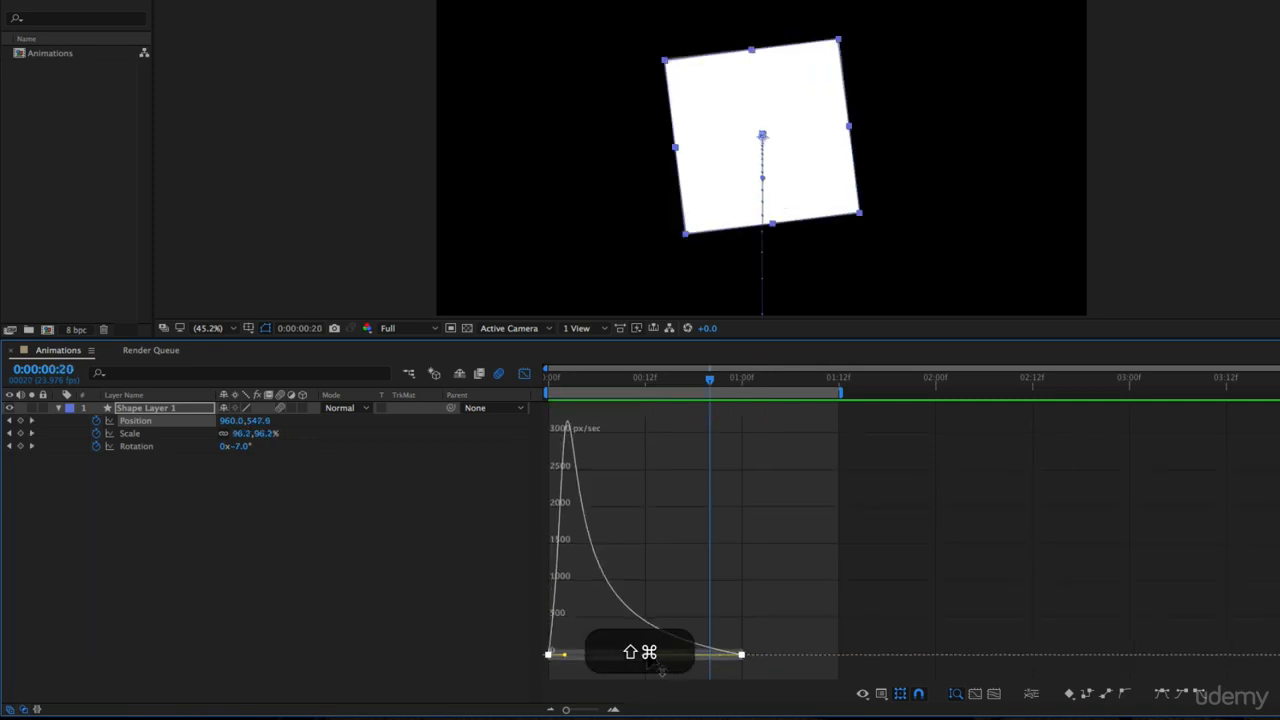
- Shorten the last Position keyframe's handle to about frame 14, extend the first keyframe's handle to about frame 10, and preview the animation
{"action": "mouse_move", "coordinate": [656, 664]}
{"action": "left_mouse_down"}
{"action": "mouse_move", "coordinate": [677, 666]}
{"action": "mouse_move", "coordinate": [660, 655]}
{"action": "left_mouse_up"}
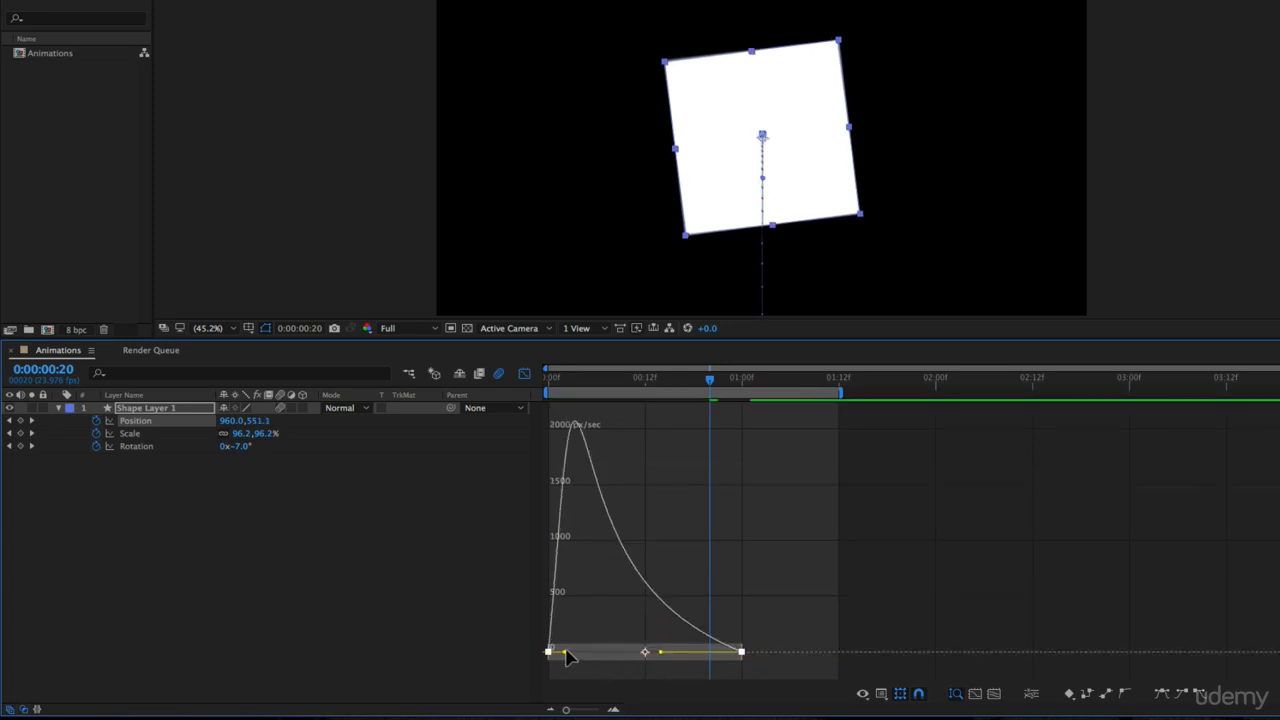
{"action": "left_click_drag", "start_coordinate": [567, 655], "coordinate": [632, 667]}
{"action": "mouse_move", "coordinate": [643, 448]}
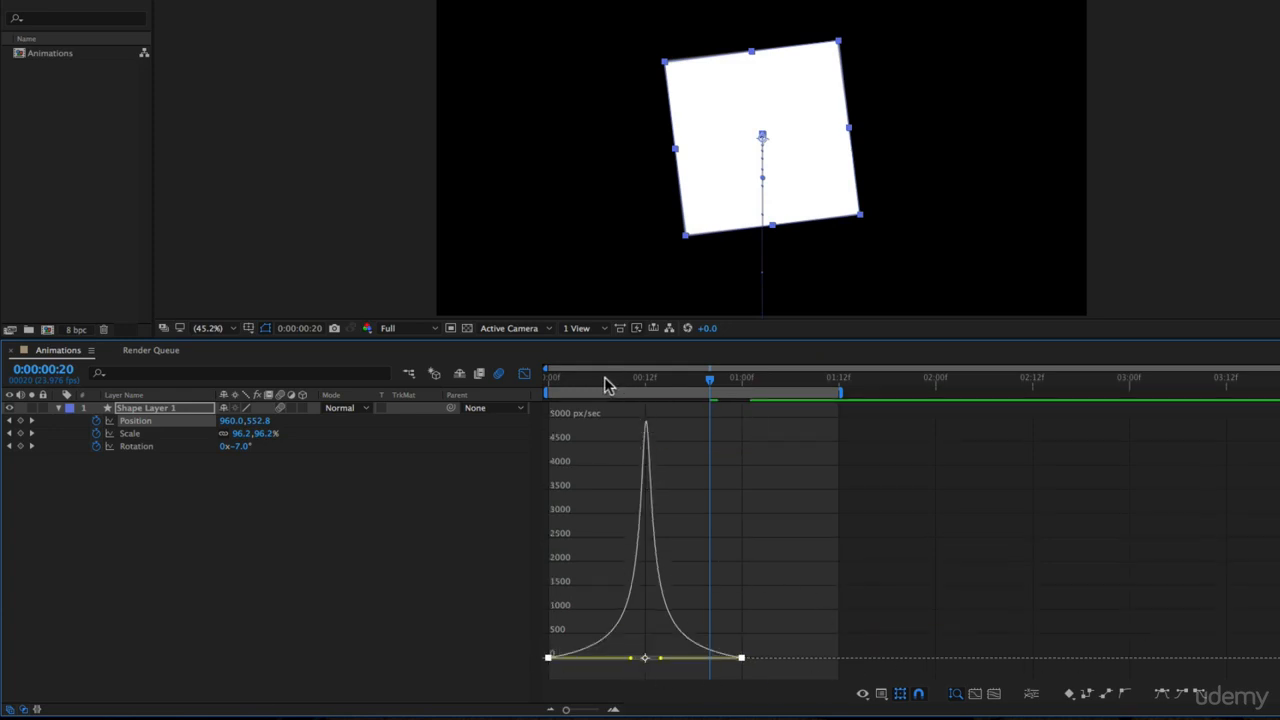
{"action": "key", "text": "space"}
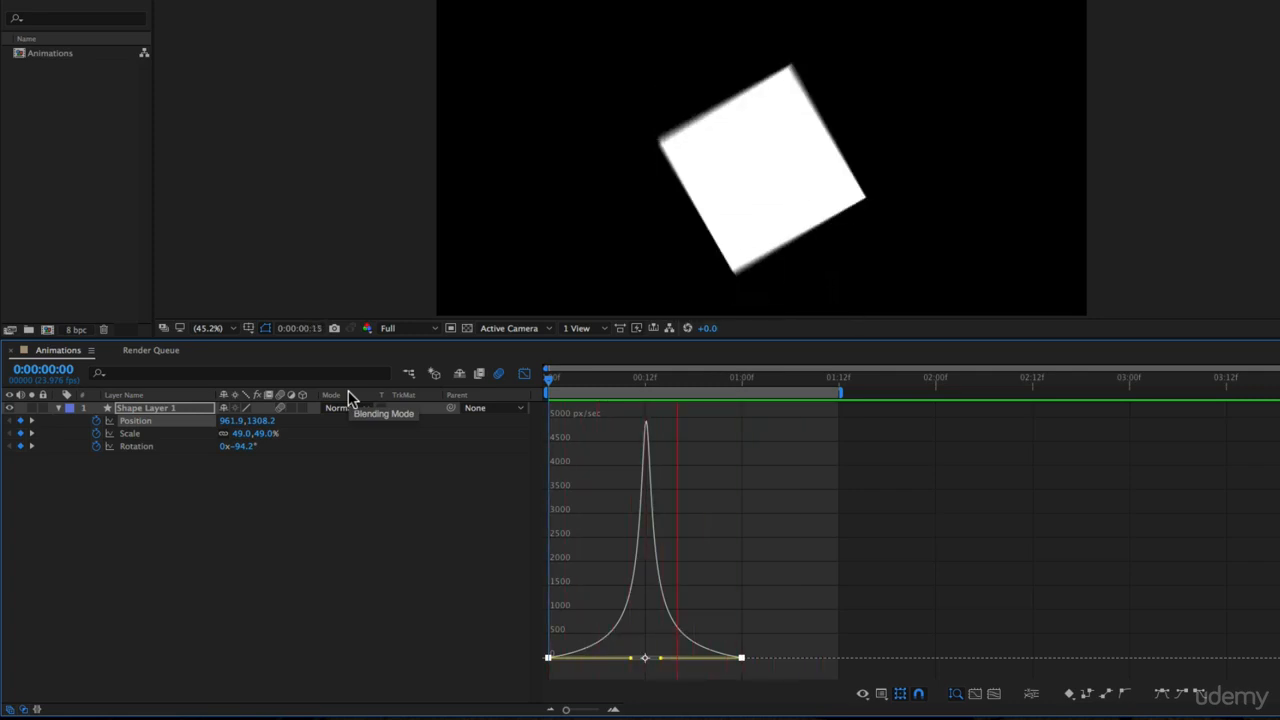
{"action": "key", "text": "space"}
- Display the Rotation speed graph, extend its first keyframe's handle to frame 12, and preview the animation from the first frame
{"action": "left_click", "coordinate": [168, 435]}
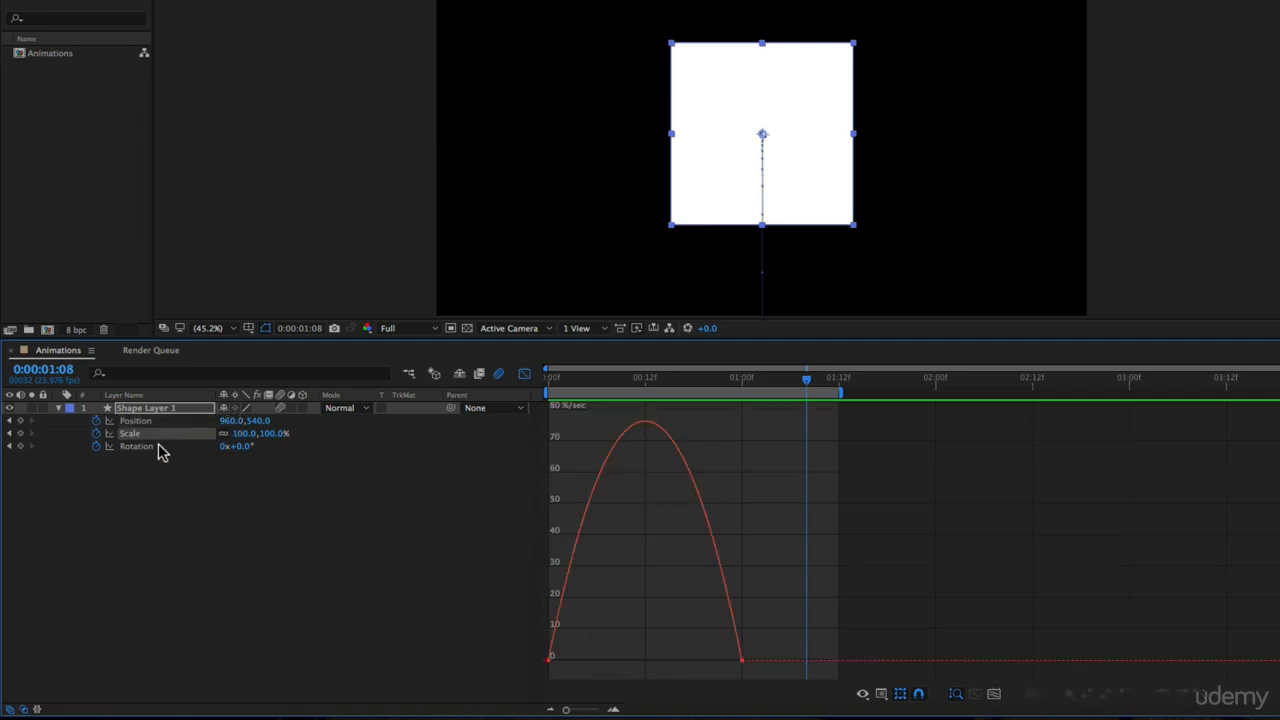
{"action": "left_click", "coordinate": [160, 448]}
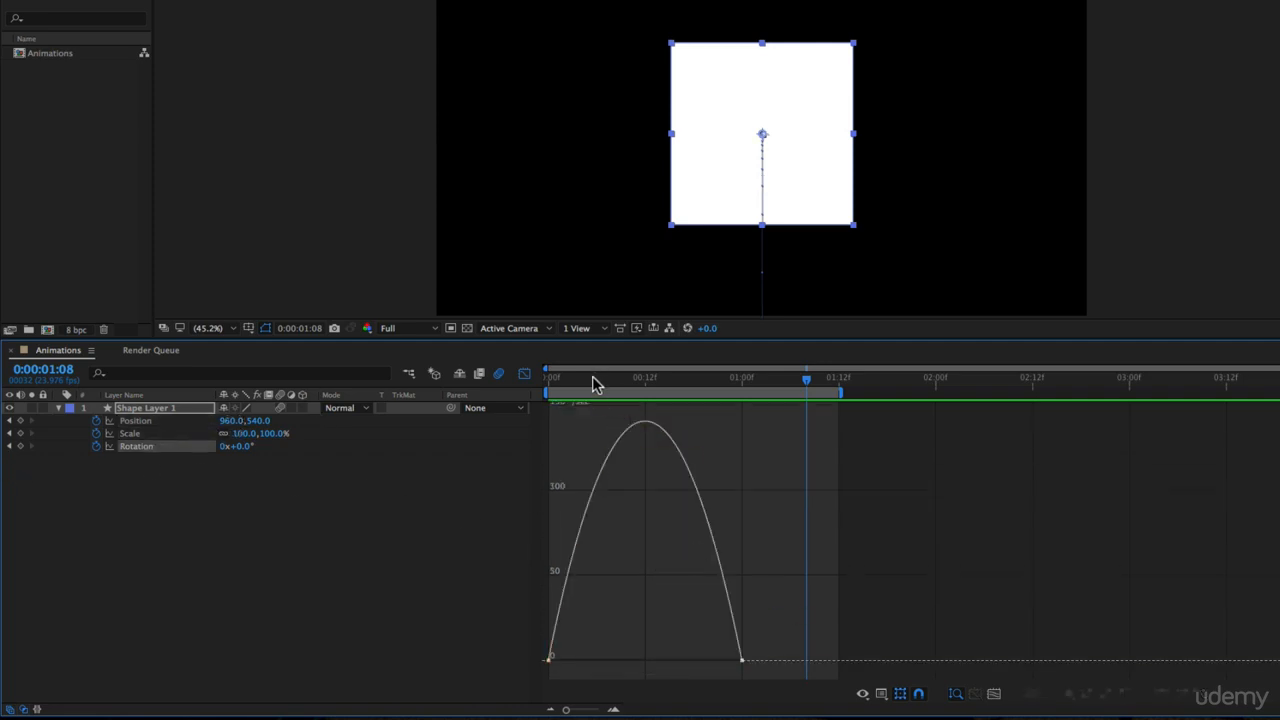
{"action": "left_click_drag", "start_coordinate": [593, 385], "coordinate": [533, 428]}
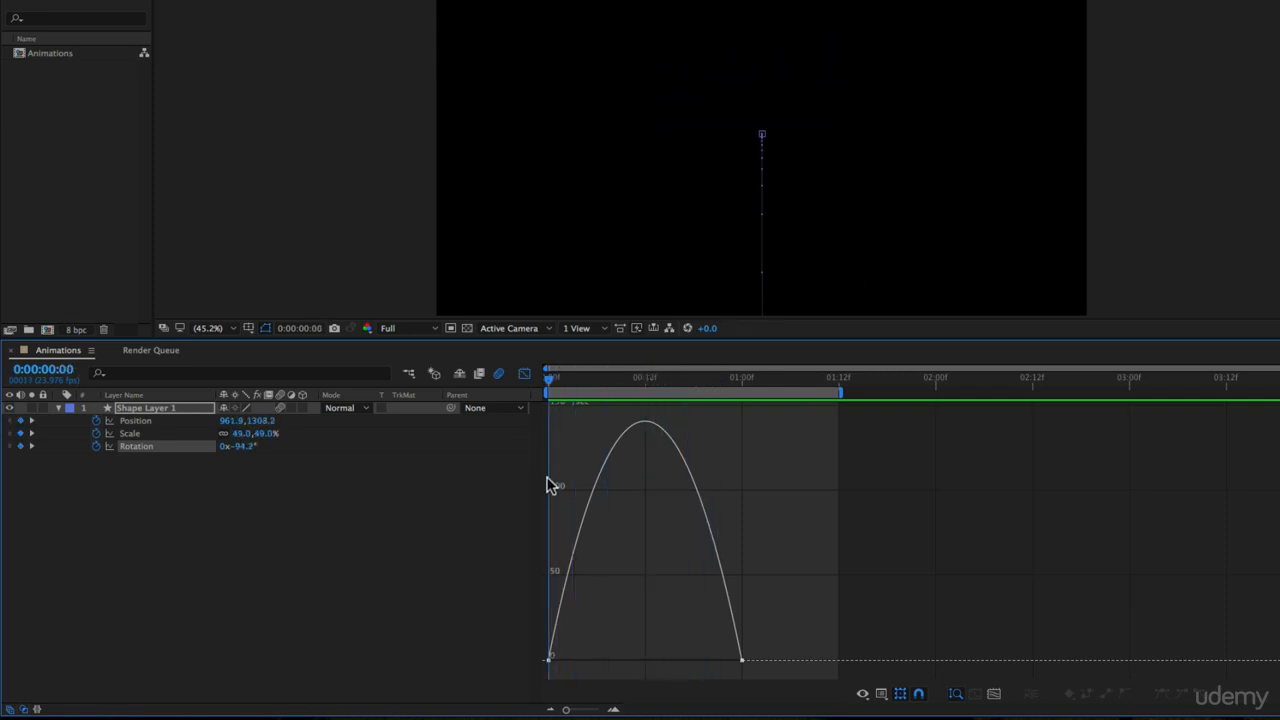
{"action": "left_click", "coordinate": [549, 661]}
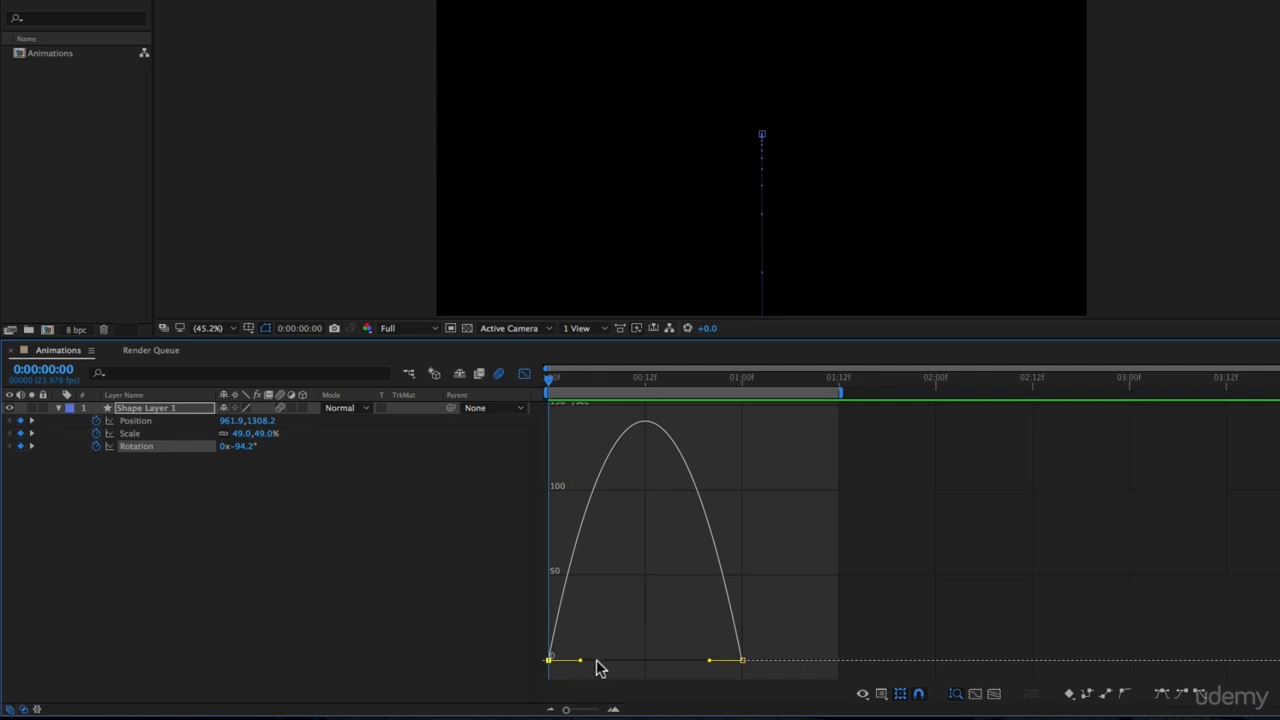
{"action": "left_click_drag", "start_coordinate": [581, 662], "coordinate": [648, 661]}
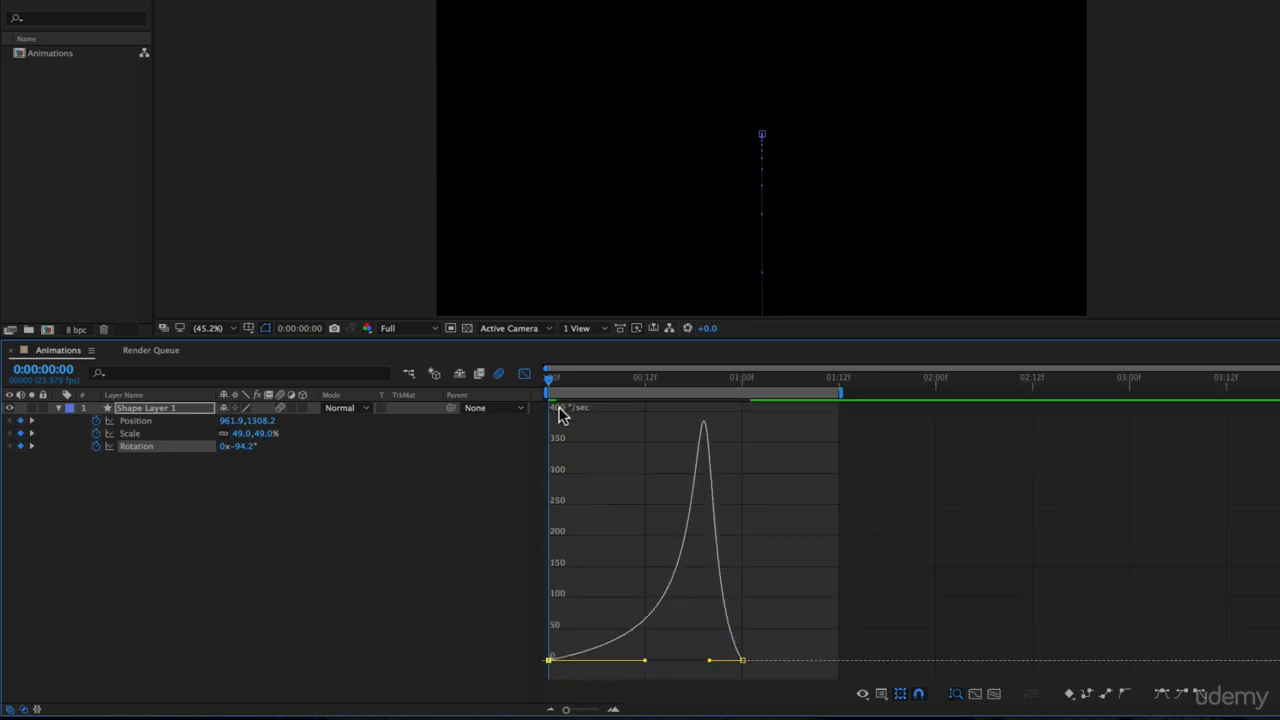
{"action": "left_click_drag", "start_coordinate": [553, 383], "coordinate": [437, 405]}
{"action": "key", "text": "space"}
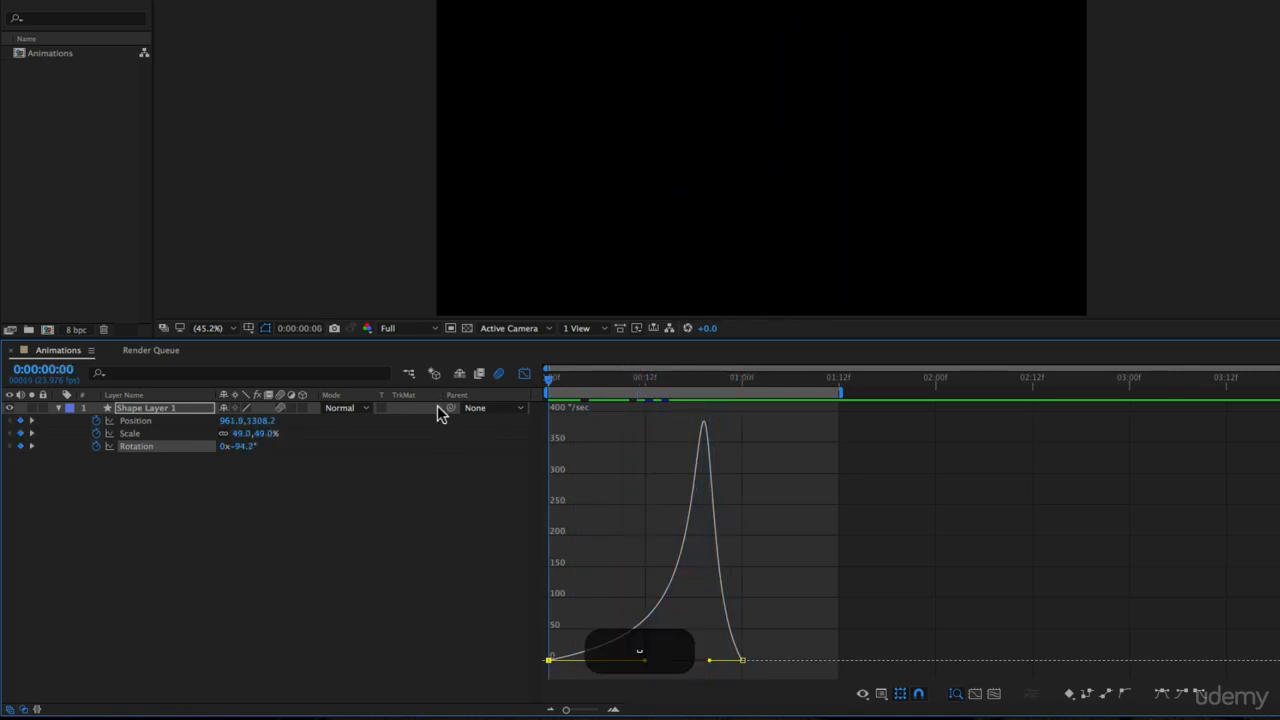